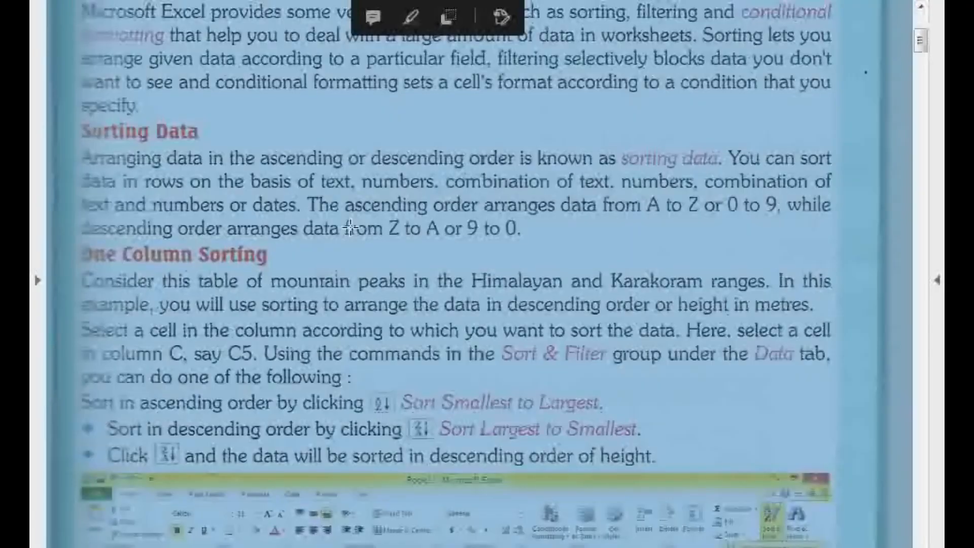
# - Read the textbook sections on sorting data and one column sorting, including the steps for ascending and descending order
pyautogui.scroll(-3, 350, 228)
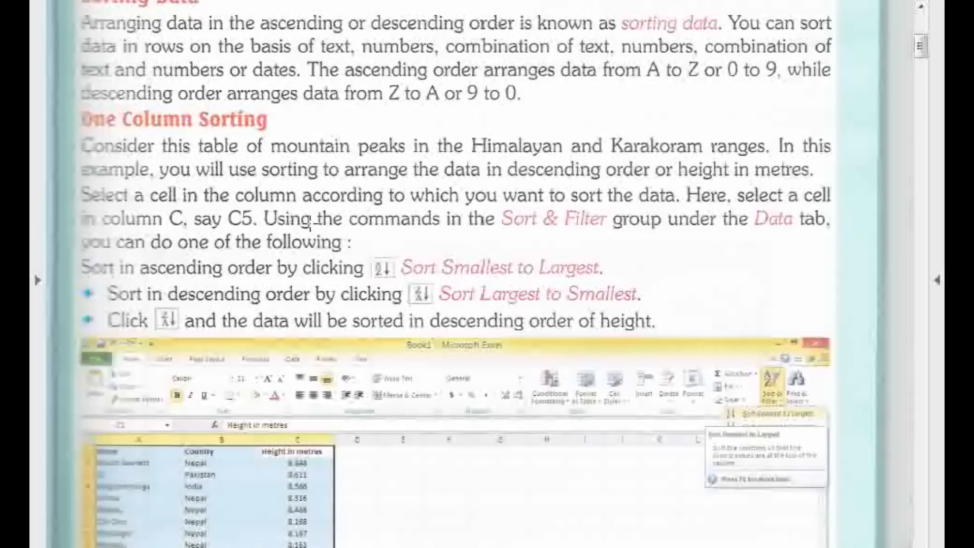
pyautogui.scroll(-1, 310, 225)
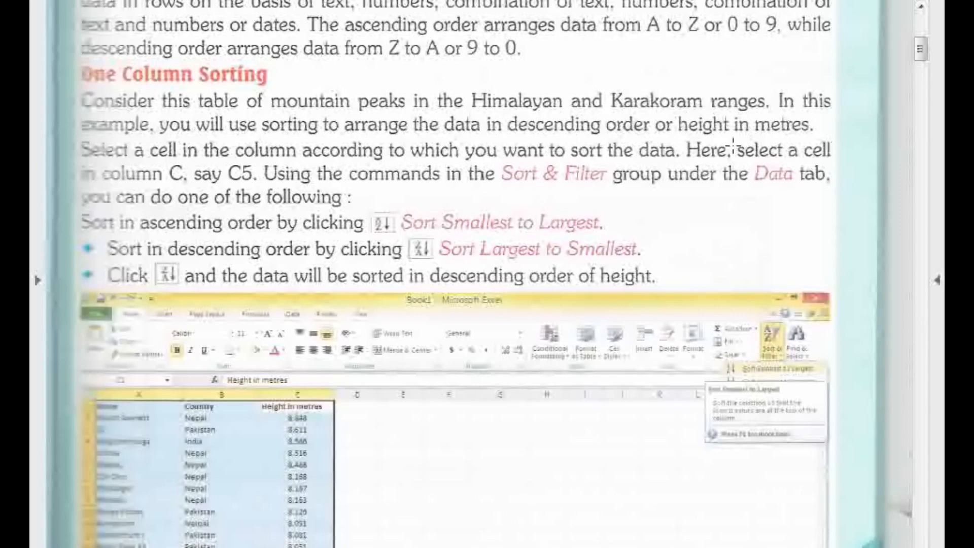
pyautogui.scroll(-3, 441, 450)
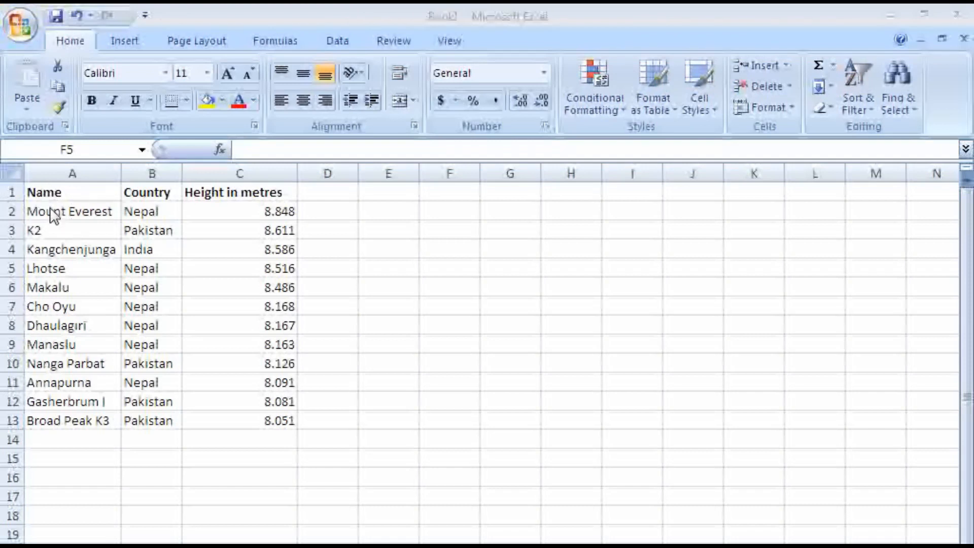
# - Switch to Excel and review the Name, Country and Height in metres columns of the mountain peaks table
pyautogui.moveTo(62, 192); pyautogui.dragTo(61, 422)
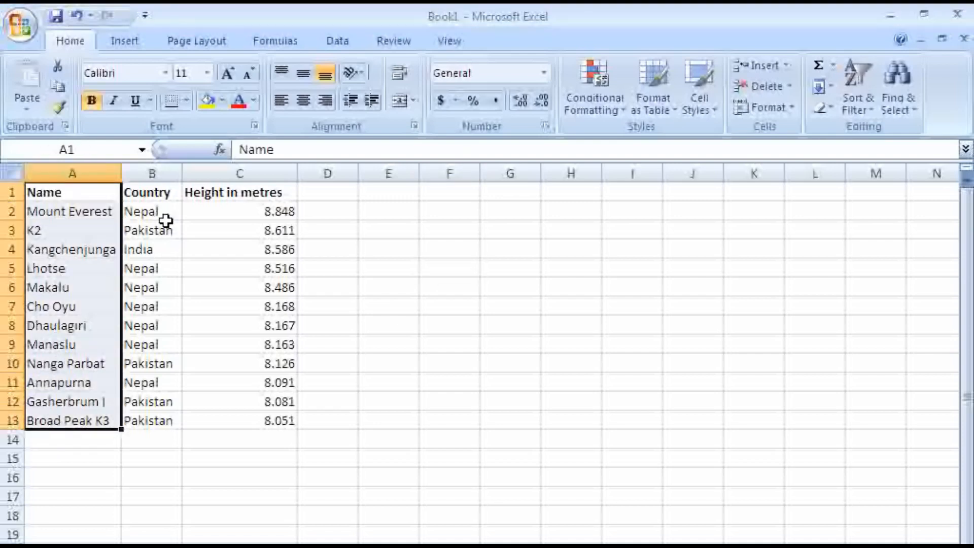
pyautogui.moveTo(157, 206); pyautogui.dragTo(135, 412)
pyautogui.moveTo(254, 209); pyautogui.dragTo(239, 412)
pyautogui.click(170, 464)
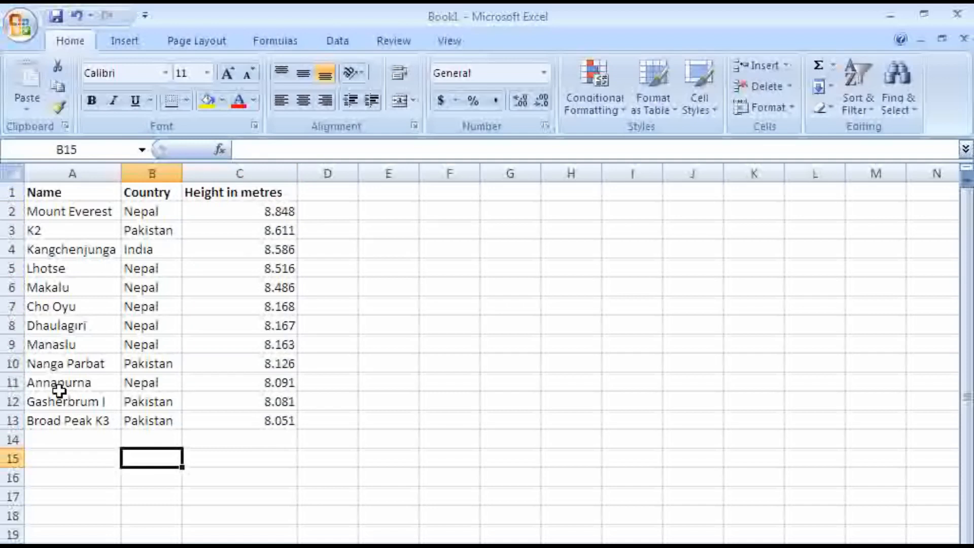
# - Sort the whole mountain peaks table A1:C13 by Height in metres, ordered Largest to Smallest
pyautogui.moveTo(60, 192); pyautogui.dragTo(252, 420)
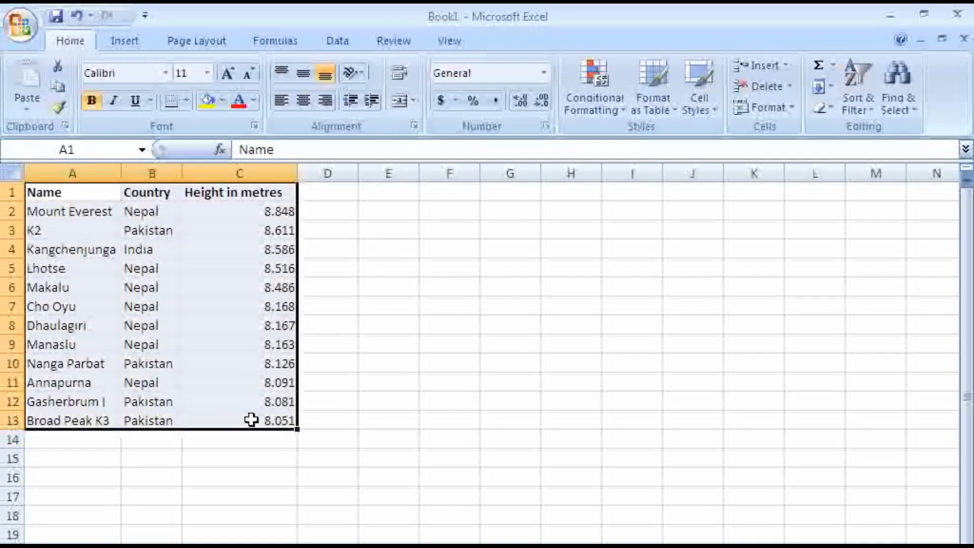
pyautogui.click(341, 41)
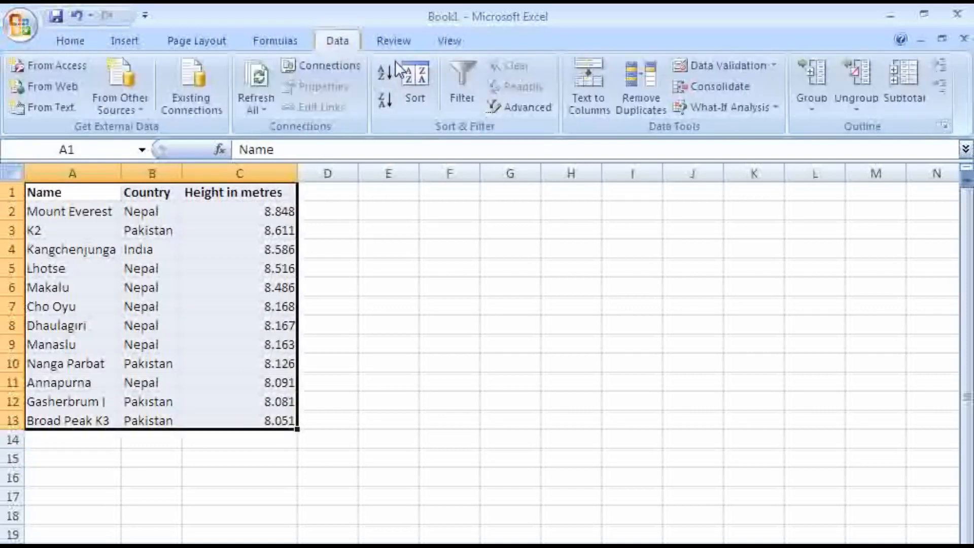
pyautogui.click(413, 99)
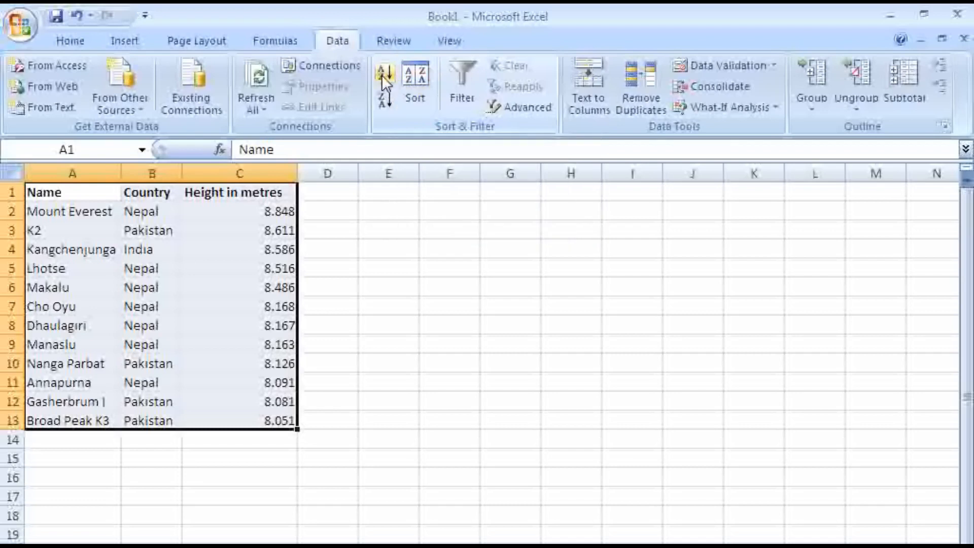
pyautogui.click(417, 102)
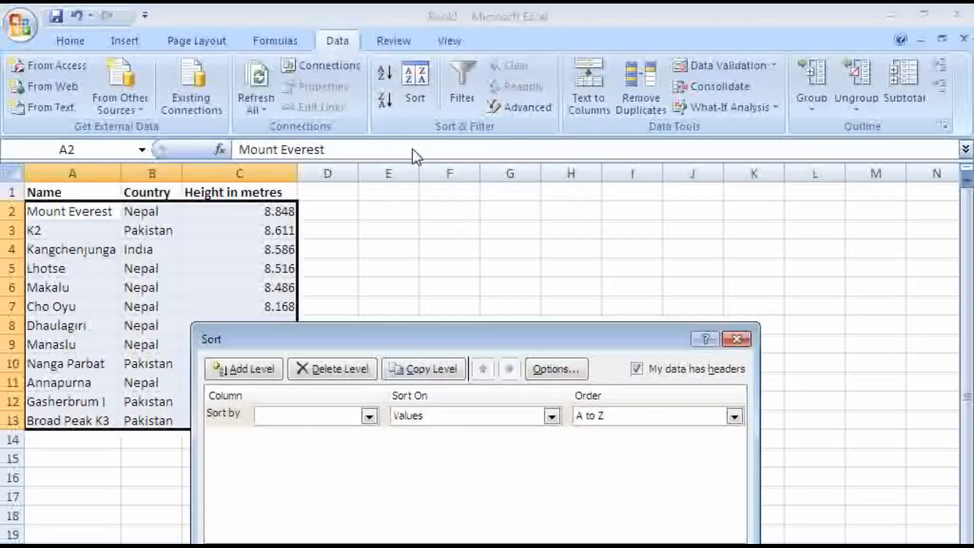
pyautogui.click(312, 420)
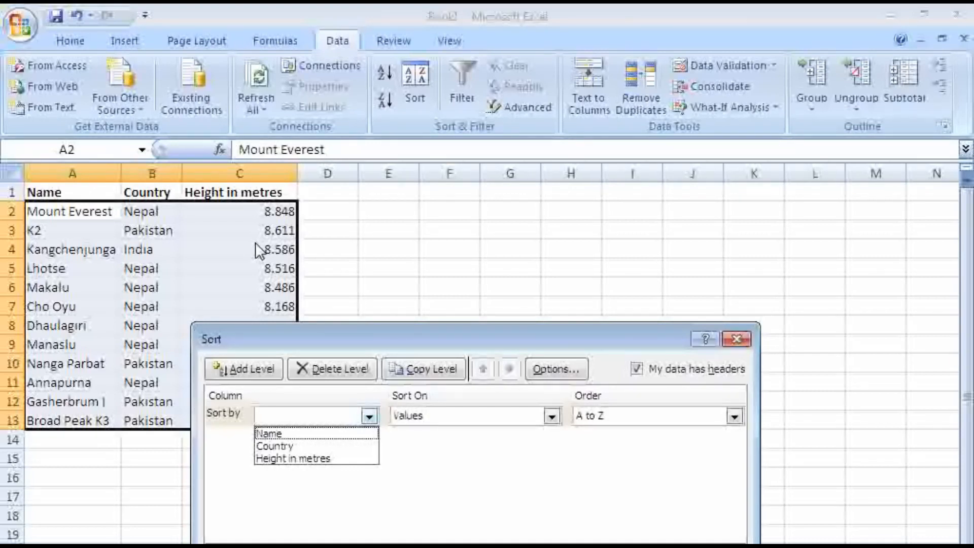
pyautogui.click(307, 458)
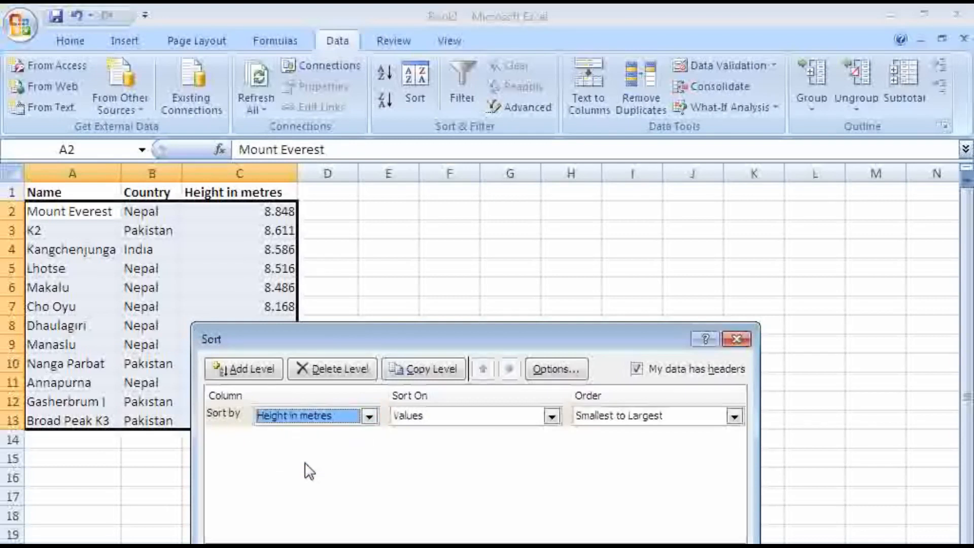
pyautogui.click(658, 418)
pyautogui.click(646, 445)
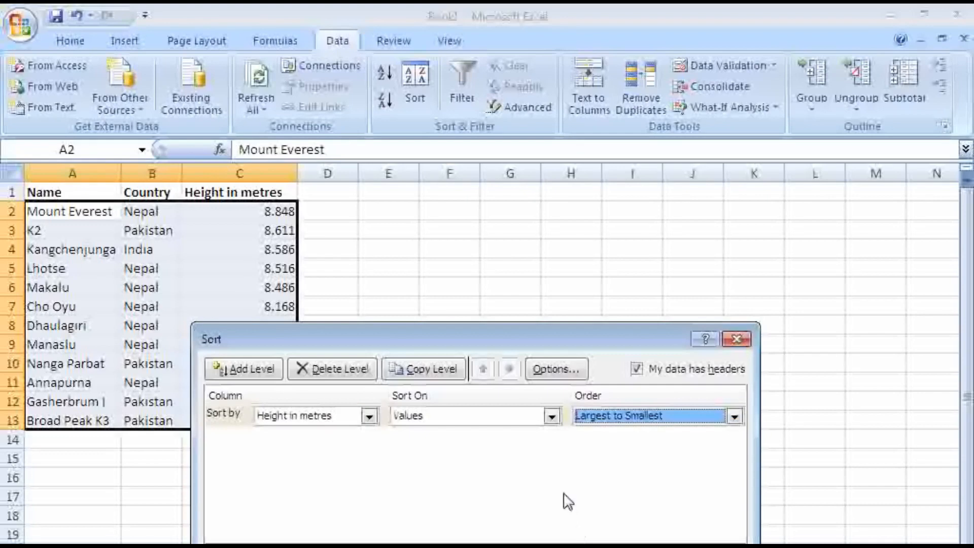
pyautogui.moveTo(524, 339); pyautogui.dragTo(669, 245)
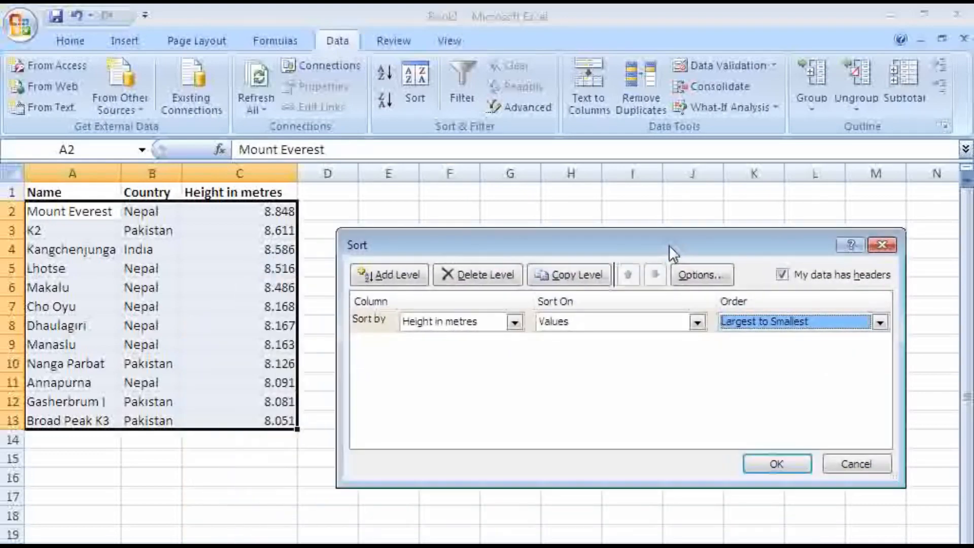
pyautogui.click(767, 466)
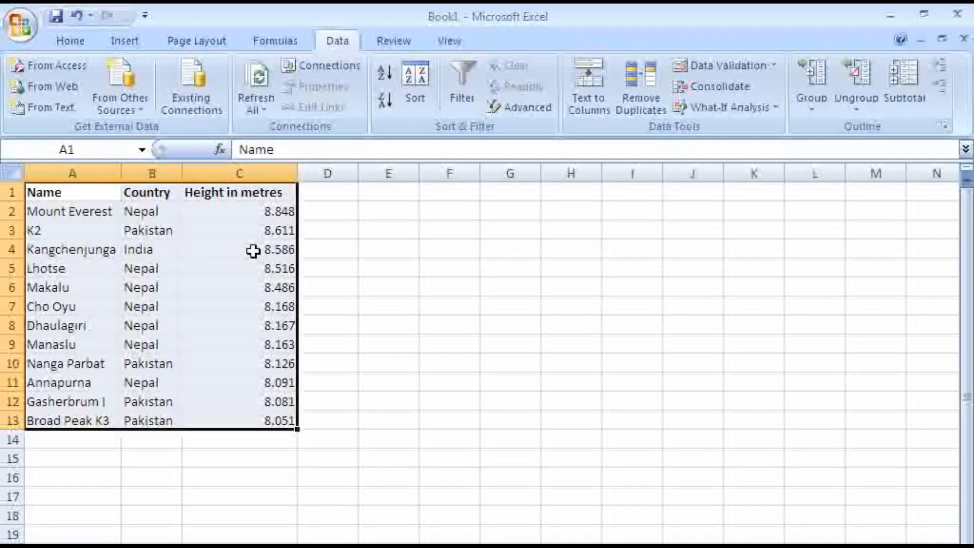
# - Re-sort the selected table by Height in metres, ordered Smallest to Largest
pyautogui.click(416, 99)
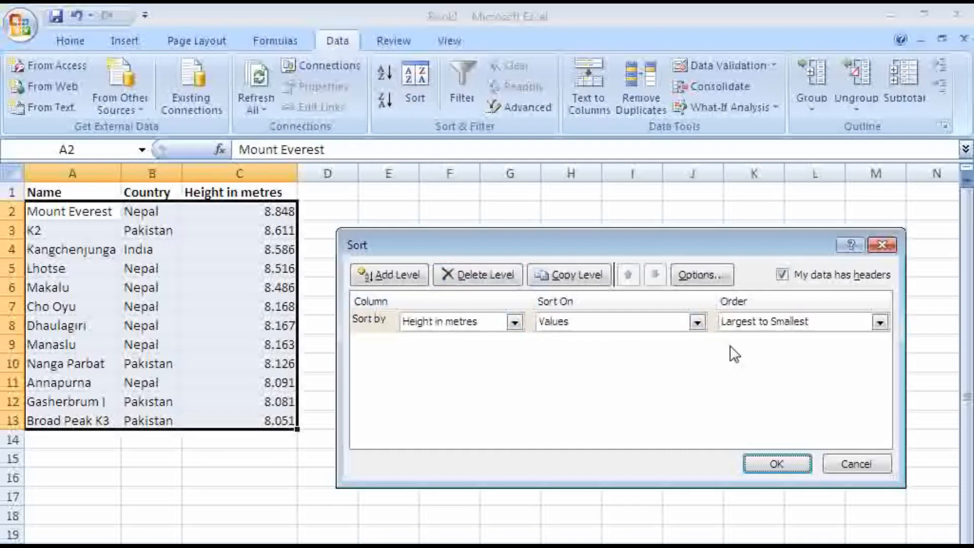
pyautogui.click(786, 320)
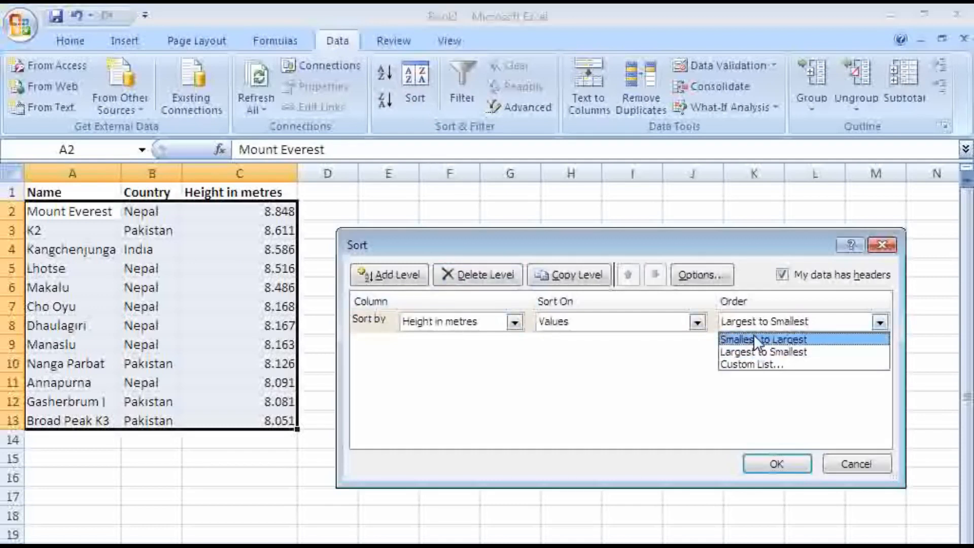
pyautogui.click(754, 337)
pyautogui.click(776, 464)
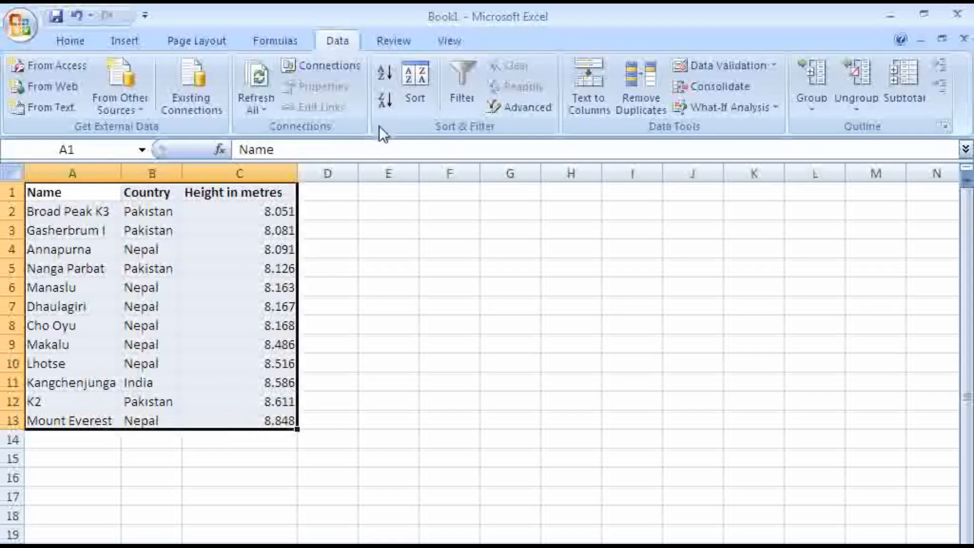
# - Sort the selected table by the Country column in A to Z order
pyautogui.click(412, 98)
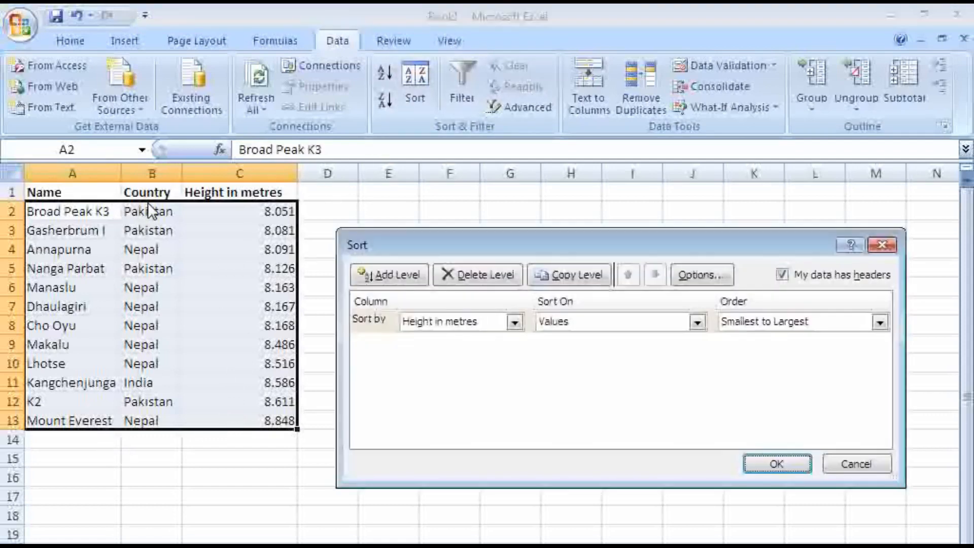
pyautogui.click(416, 321)
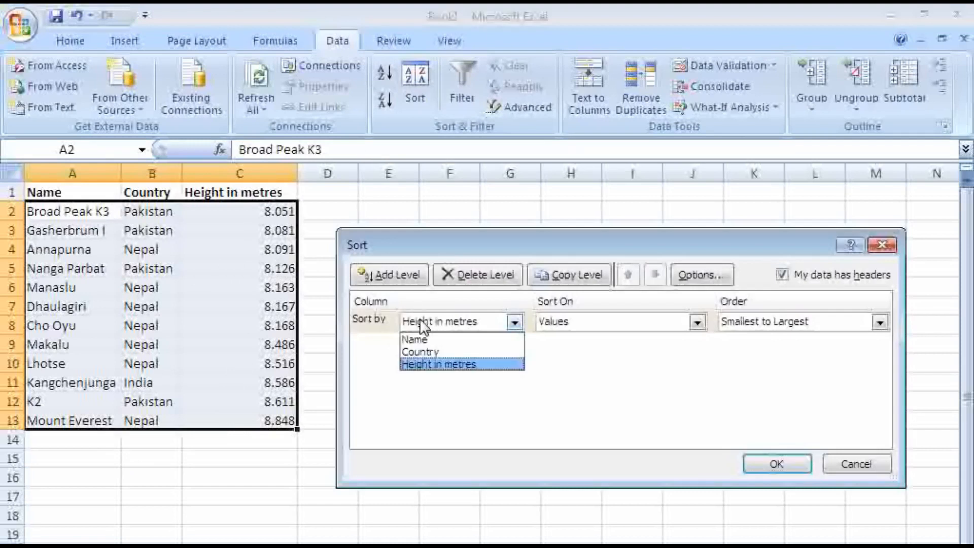
pyautogui.click(419, 351)
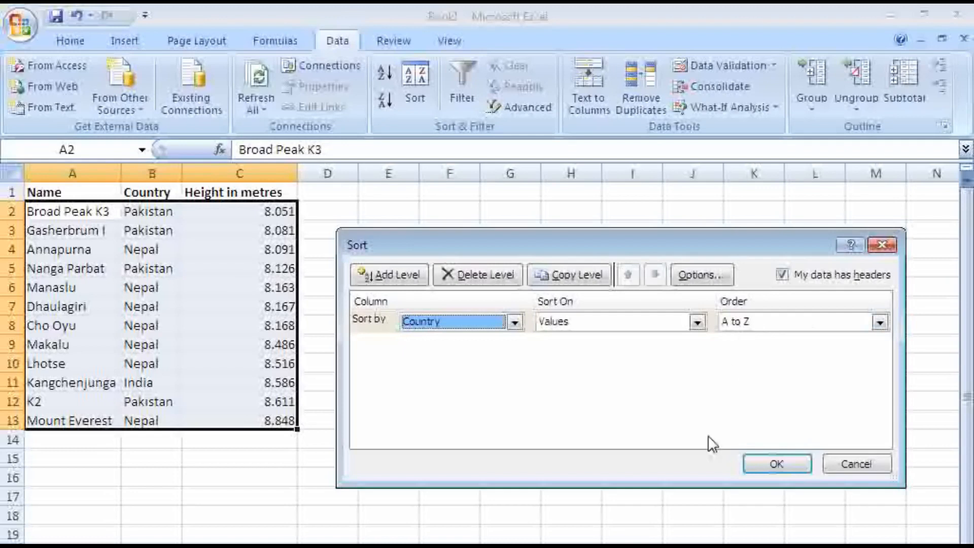
pyautogui.click(768, 465)
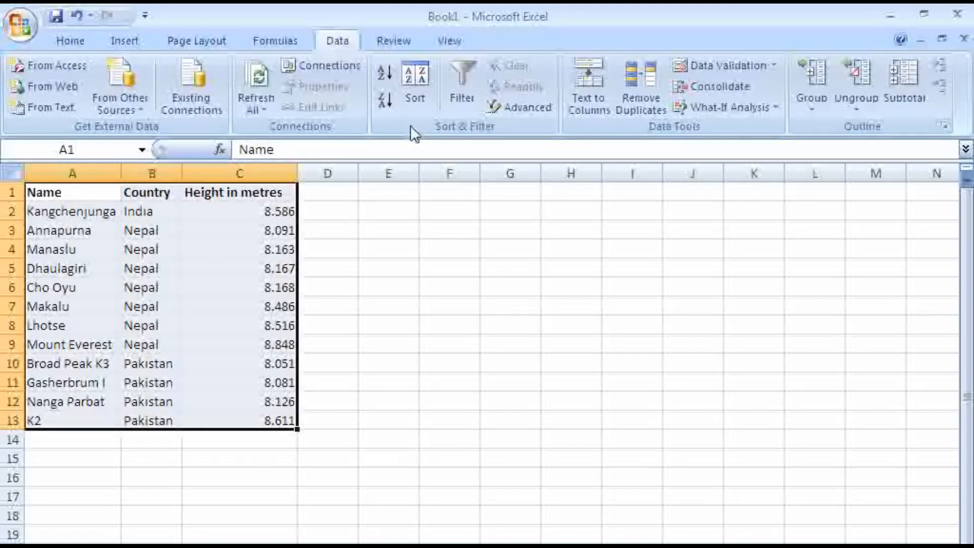
# - Sort the selected table by the Name column in A to Z order
pyautogui.click(412, 104)
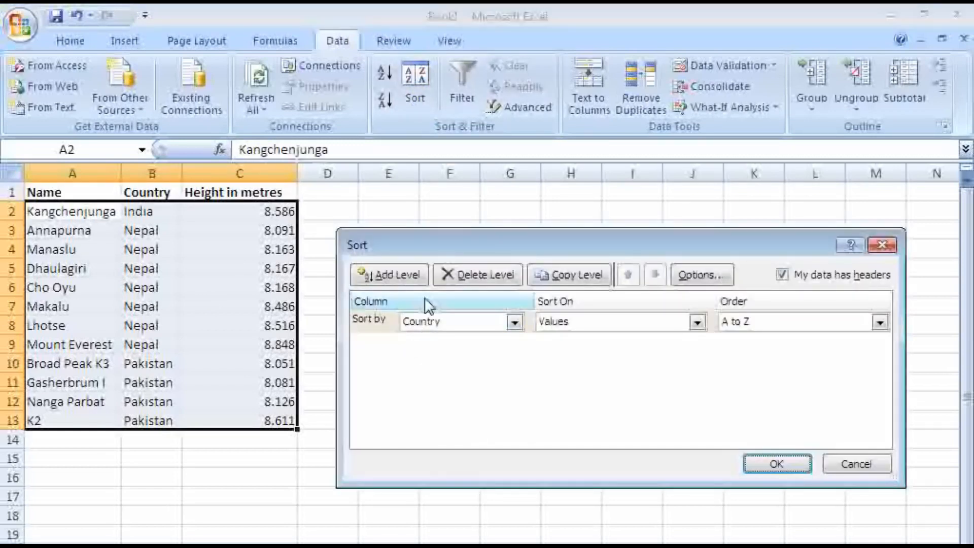
pyautogui.click(437, 321)
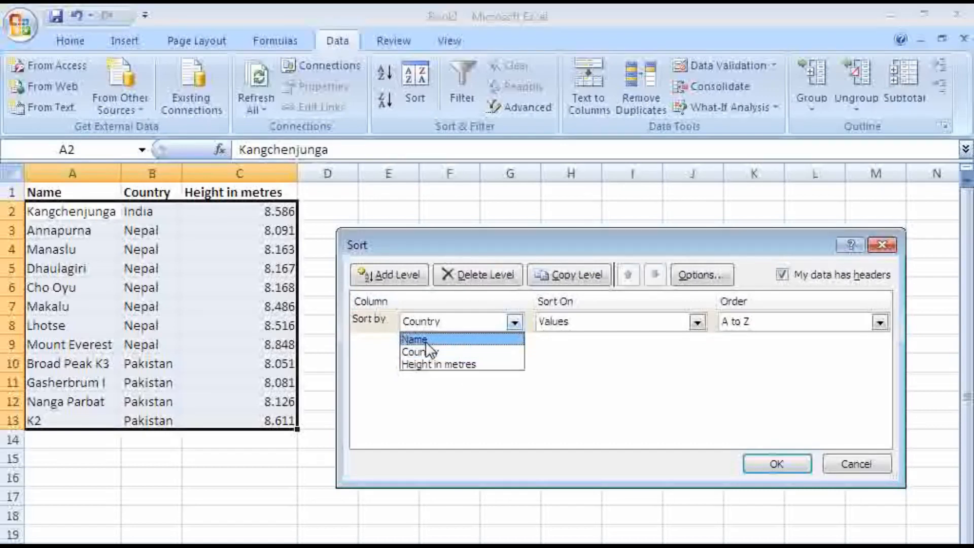
pyautogui.click(426, 343)
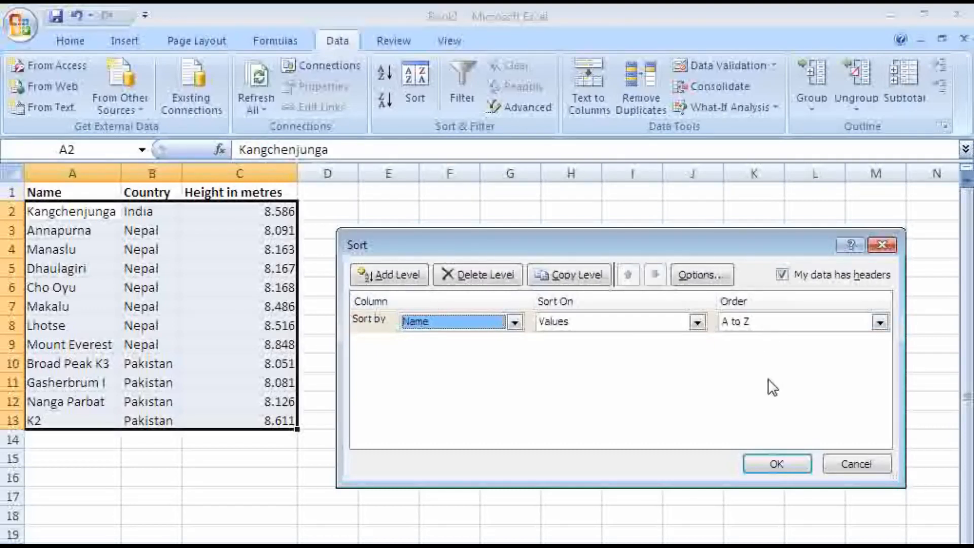
pyautogui.click(774, 464)
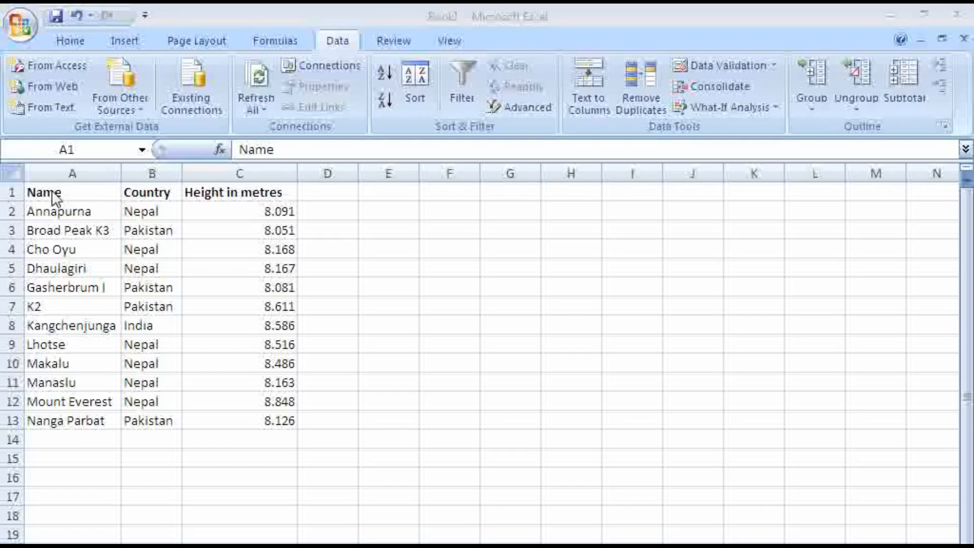
# - Start a new sort on the whole table A1:C13 with Country, A to Z, as the first sort level
pyautogui.click(31, 192)
pyautogui.hotkey('ctrl', 'a')
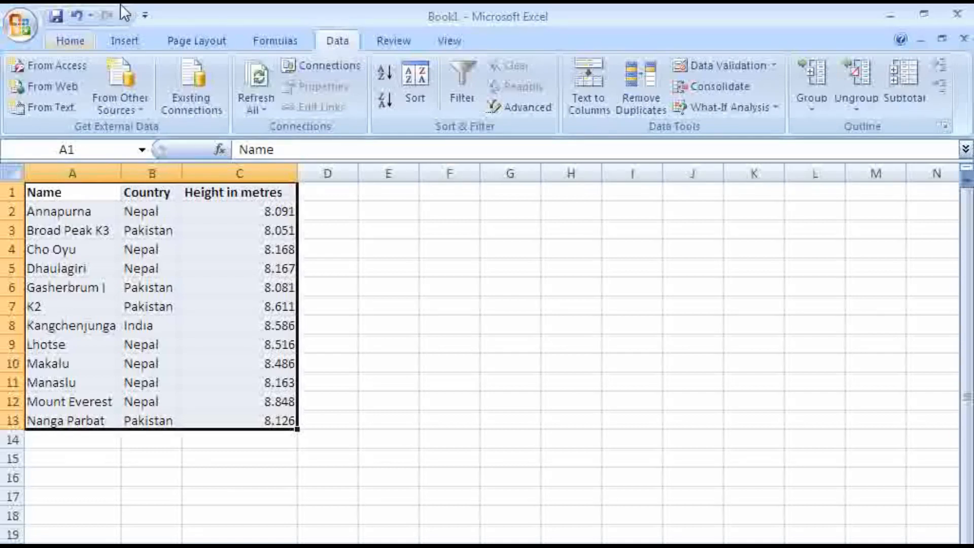
pyautogui.click(418, 100)
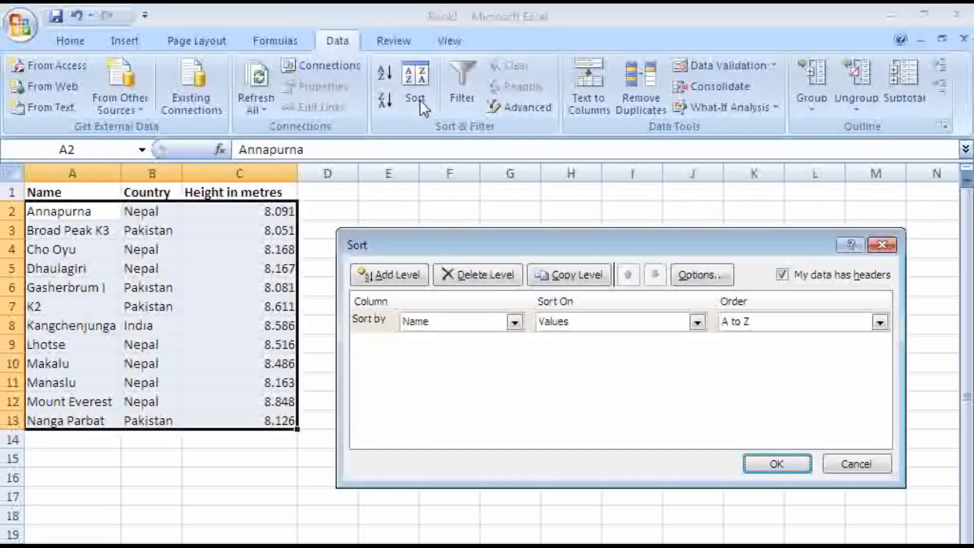
pyautogui.click(428, 323)
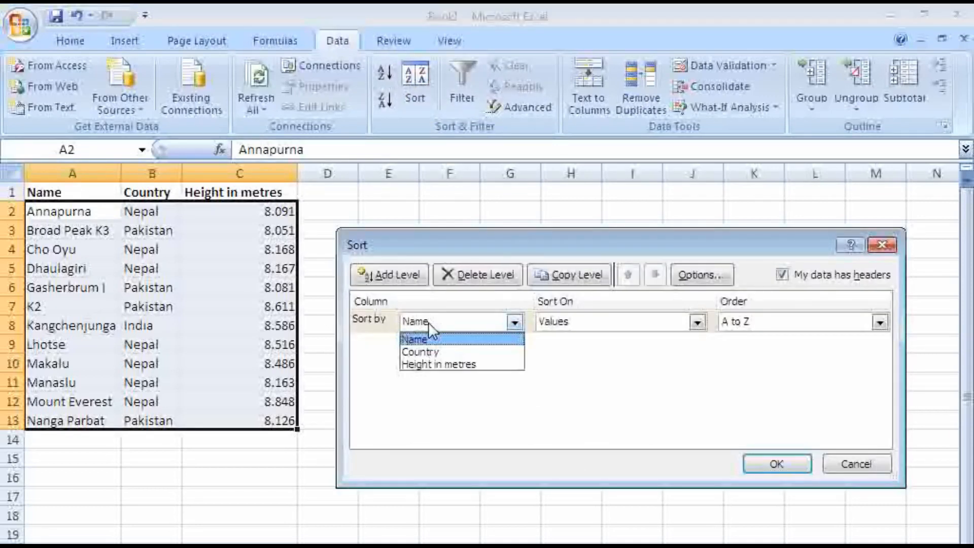
pyautogui.click(441, 353)
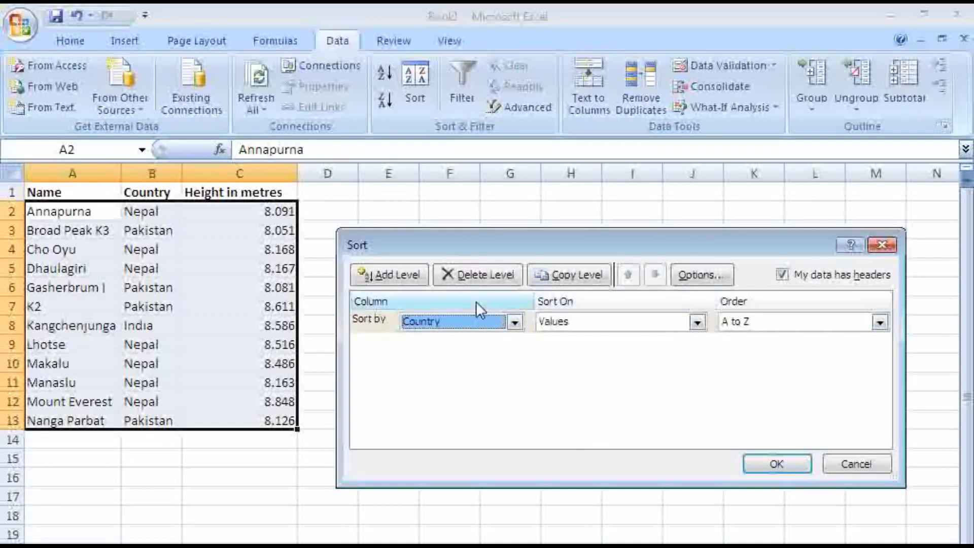
# - Add a second sort level on Height in metres, Largest to Smallest, and apply the two-level sort
pyautogui.click(402, 279)
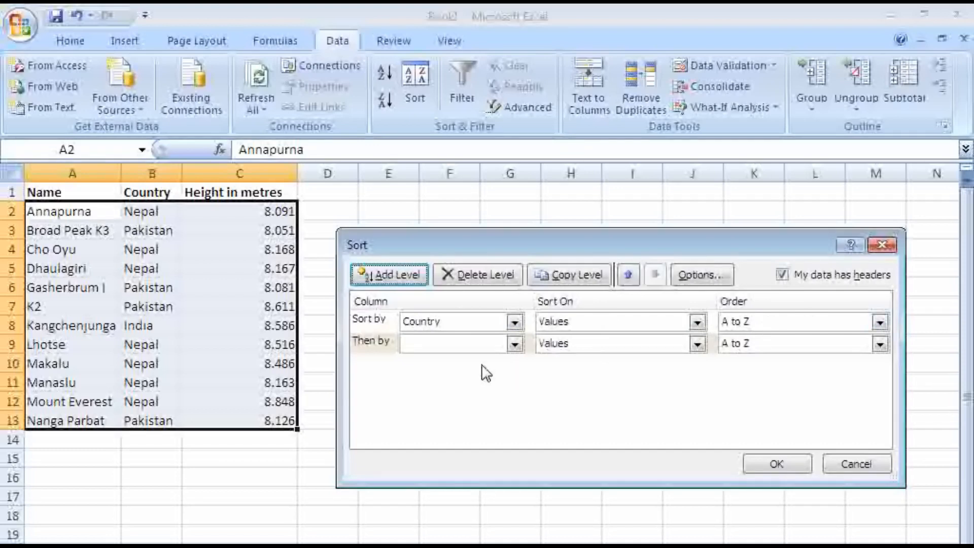
pyautogui.click(427, 350)
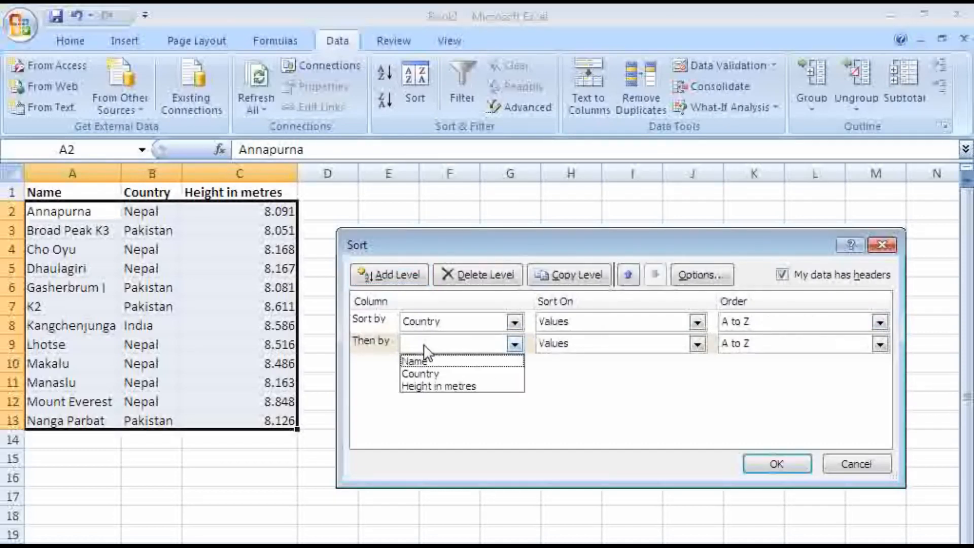
pyautogui.click(427, 383)
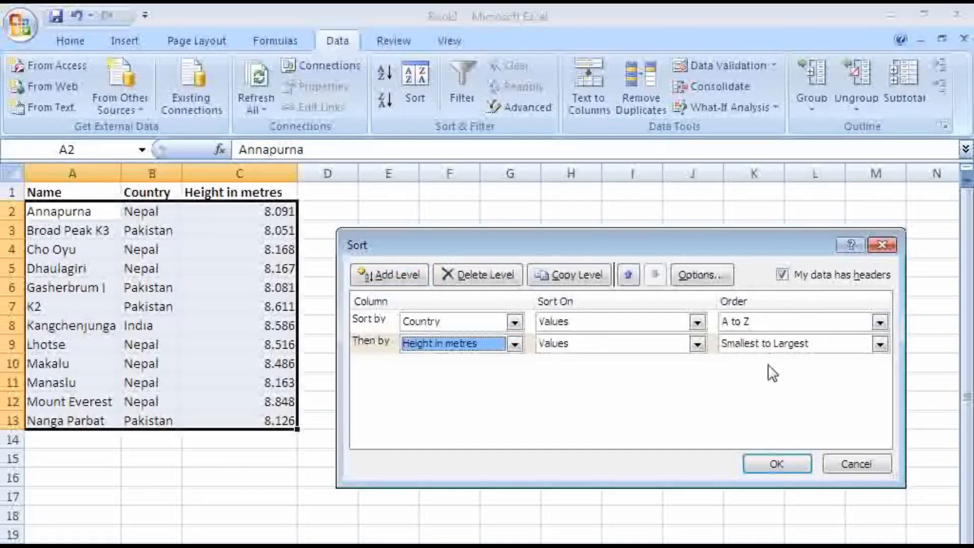
pyautogui.click(750, 343)
pyautogui.click(744, 370)
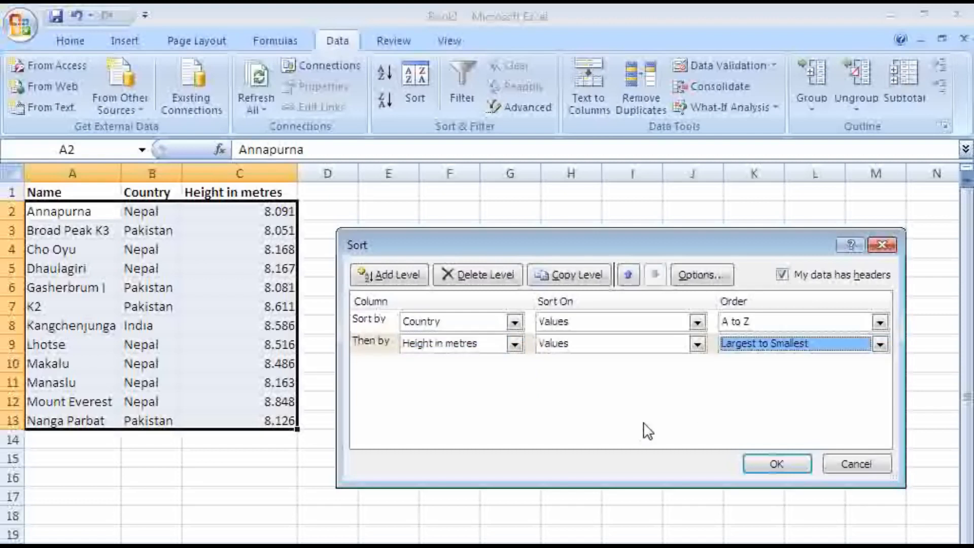
pyautogui.click(762, 464)
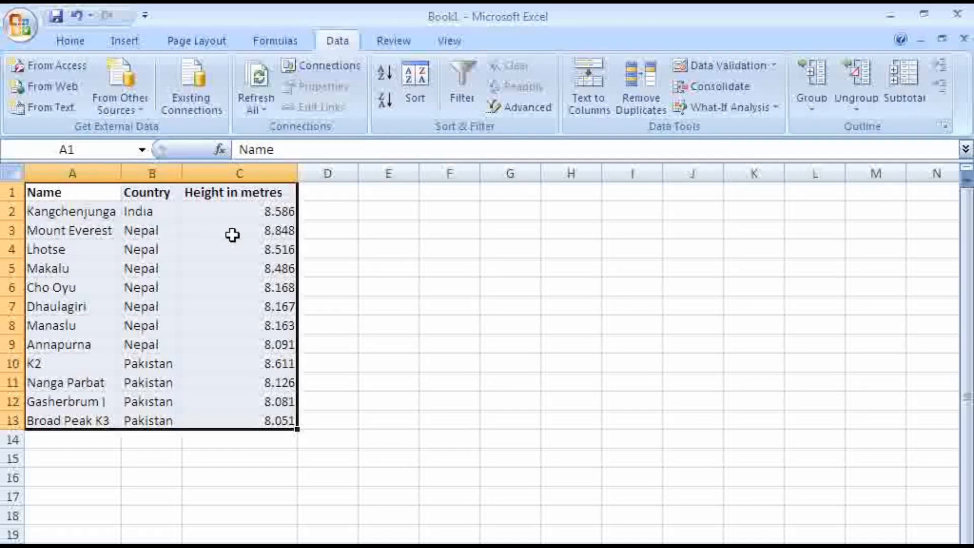
# - Check the height order of the first three Nepal peaks in cells C3 to C5
pyautogui.click(249, 231)
pyautogui.click(255, 249)
pyautogui.click(254, 268)
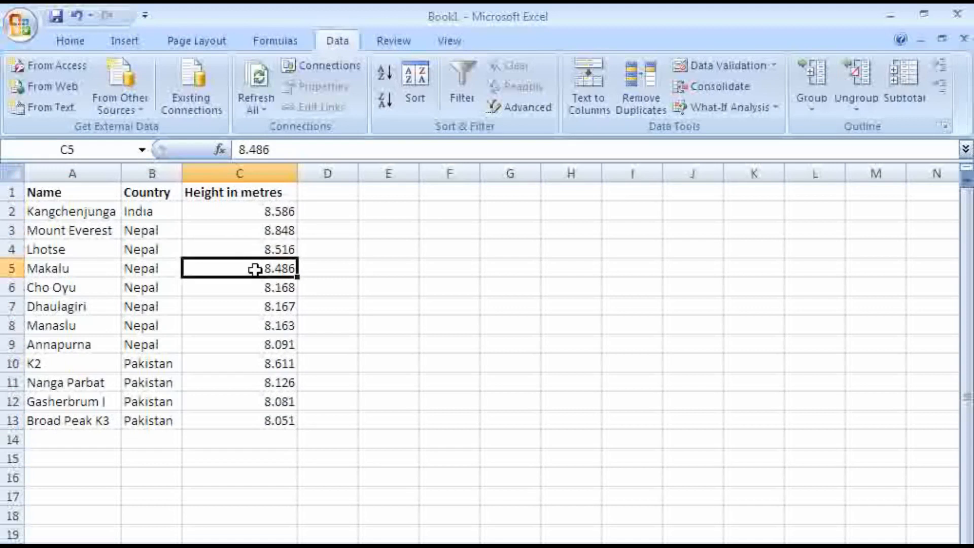
# - Check the height order of the remaining Nepal peaks and the first two Pakistan peaks in column C
pyautogui.click(254, 287)
pyautogui.click(269, 230)
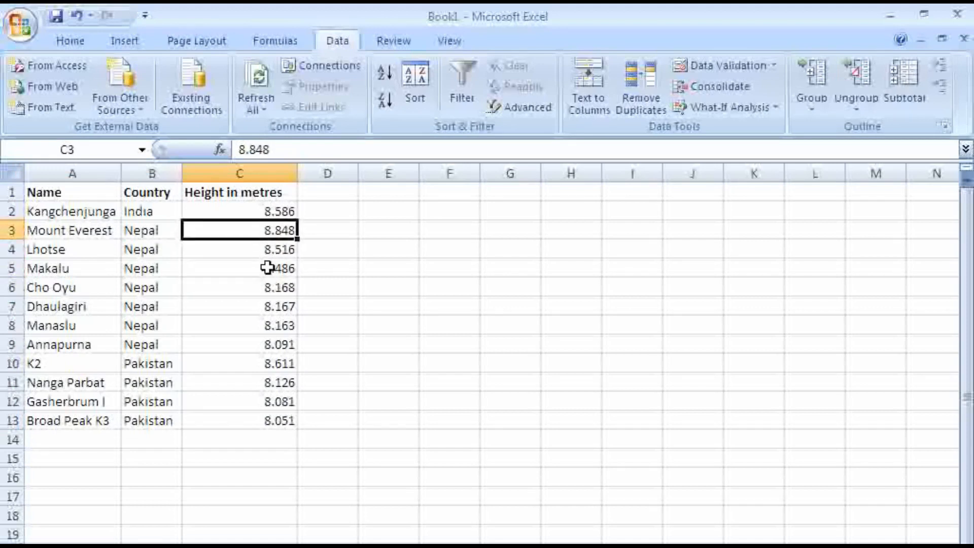
pyautogui.click(256, 325)
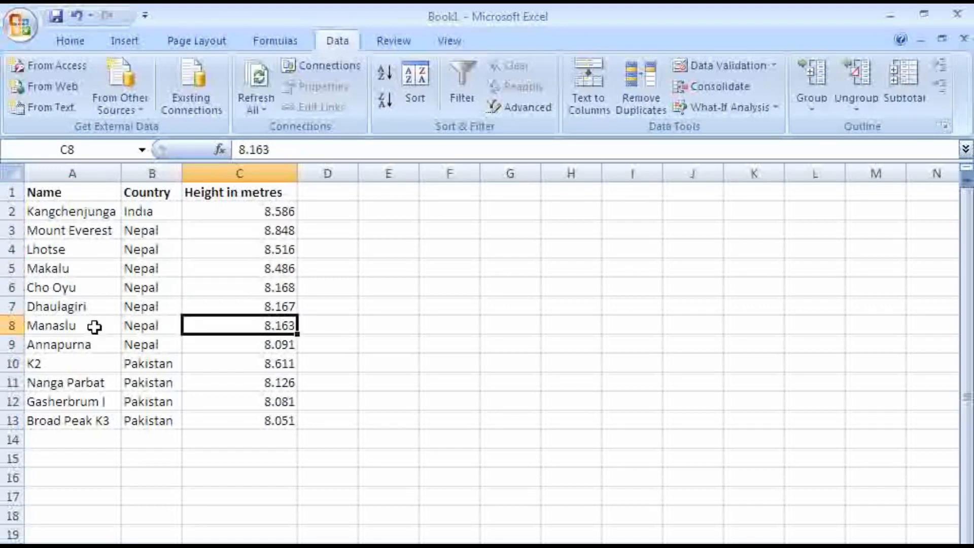
pyautogui.click(262, 349)
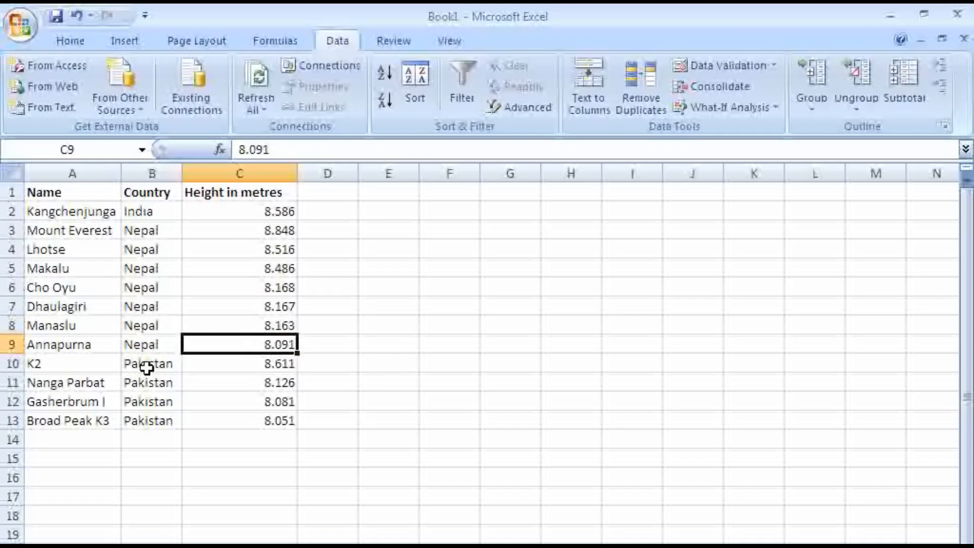
pyautogui.click(147, 368)
pyautogui.click(284, 365)
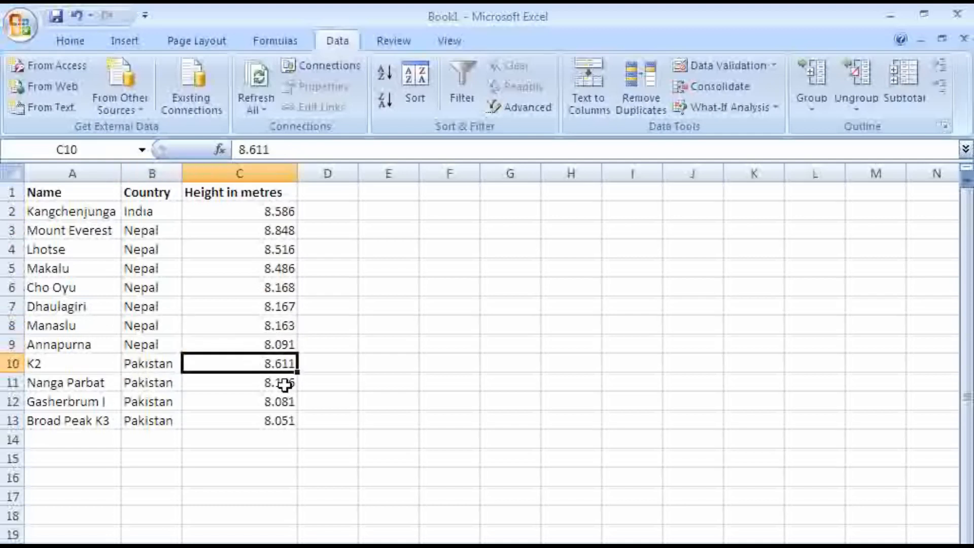
pyautogui.click(285, 384)
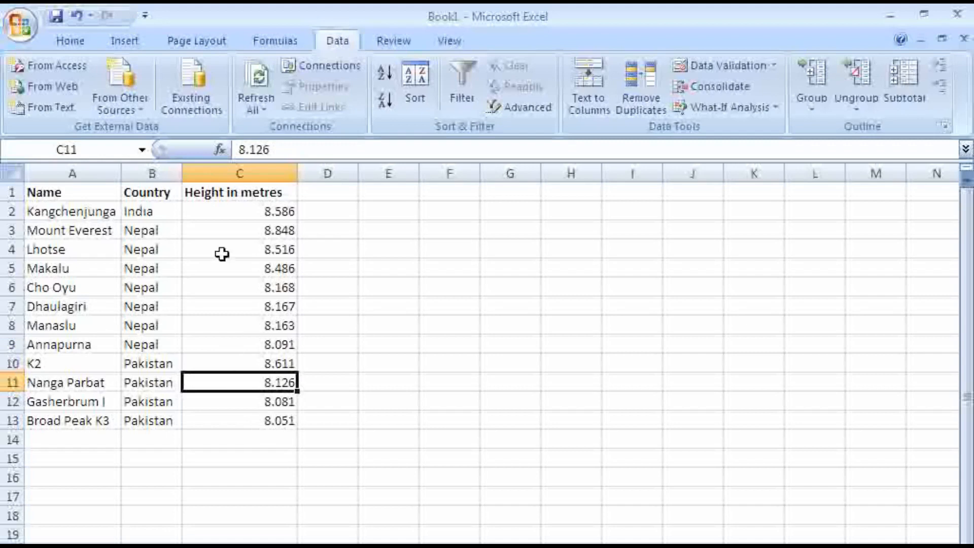
# - Sort the table A1:C13 by Country, A to Z, and within it by Height in metres, Smallest to Largest
pyautogui.click(50, 197)
pyautogui.moveTo(51, 197); pyautogui.dragTo(248, 423)
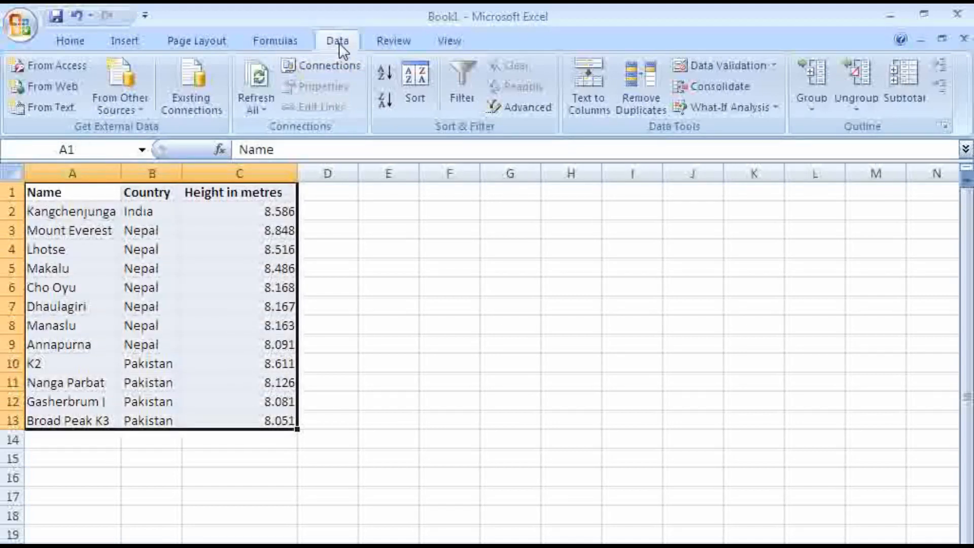
pyautogui.click(404, 94)
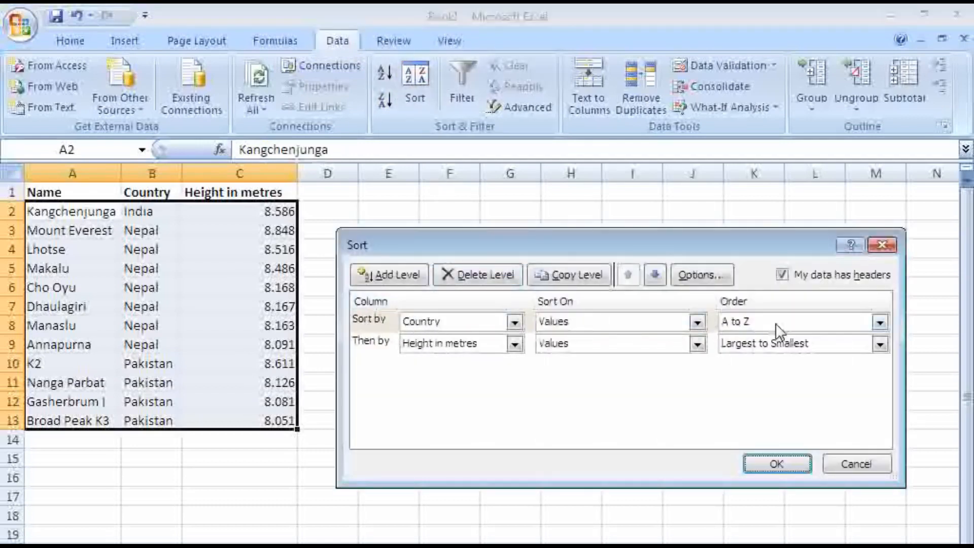
pyautogui.click(434, 324)
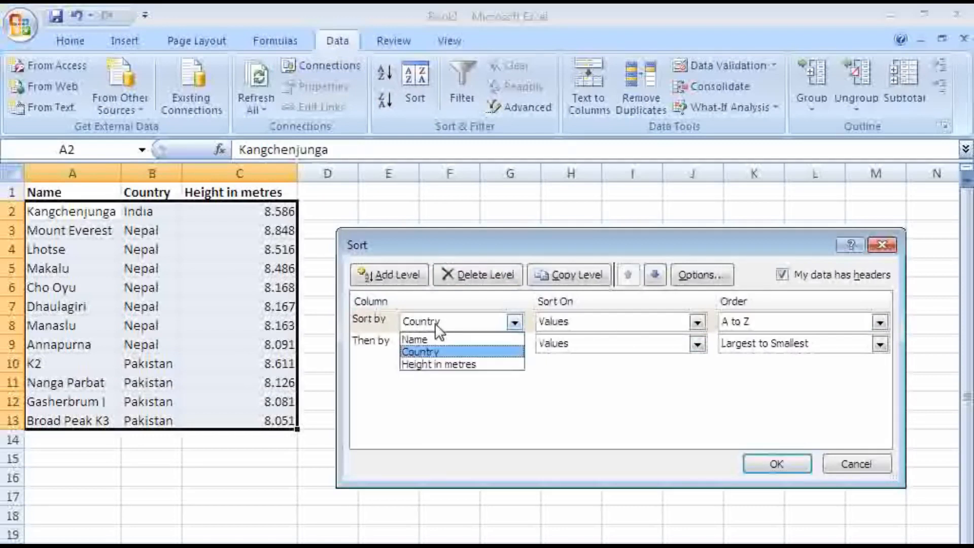
pyautogui.click(451, 350)
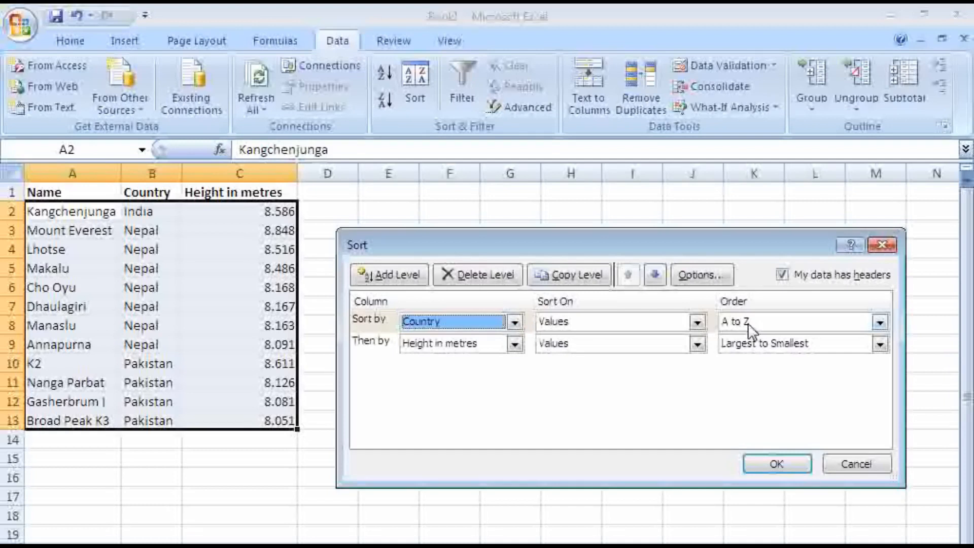
pyautogui.click(421, 344)
pyautogui.click(420, 389)
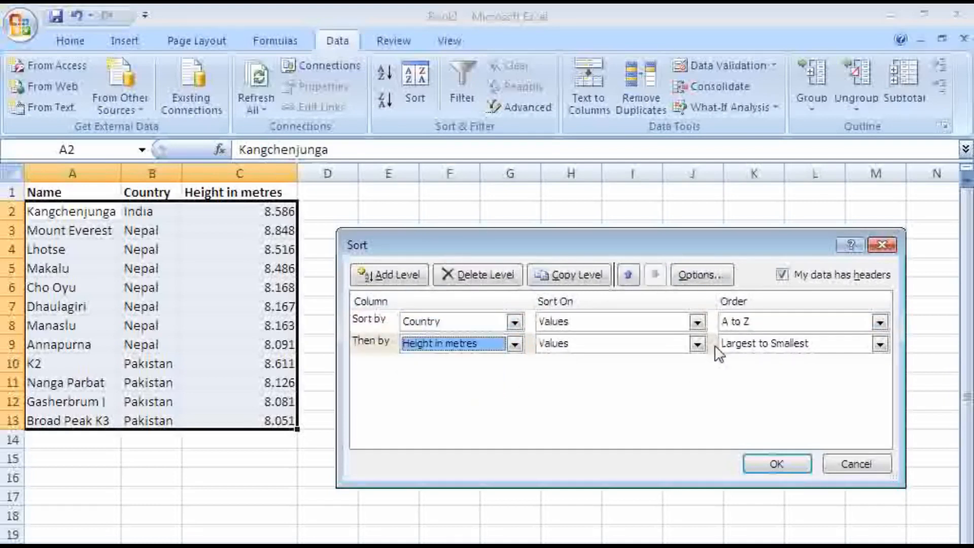
pyautogui.click(756, 349)
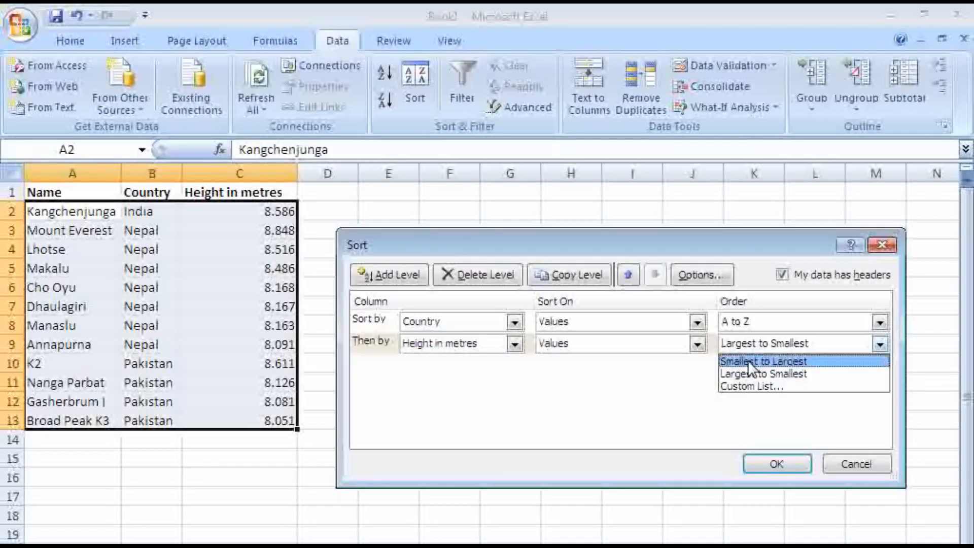
pyautogui.click(748, 359)
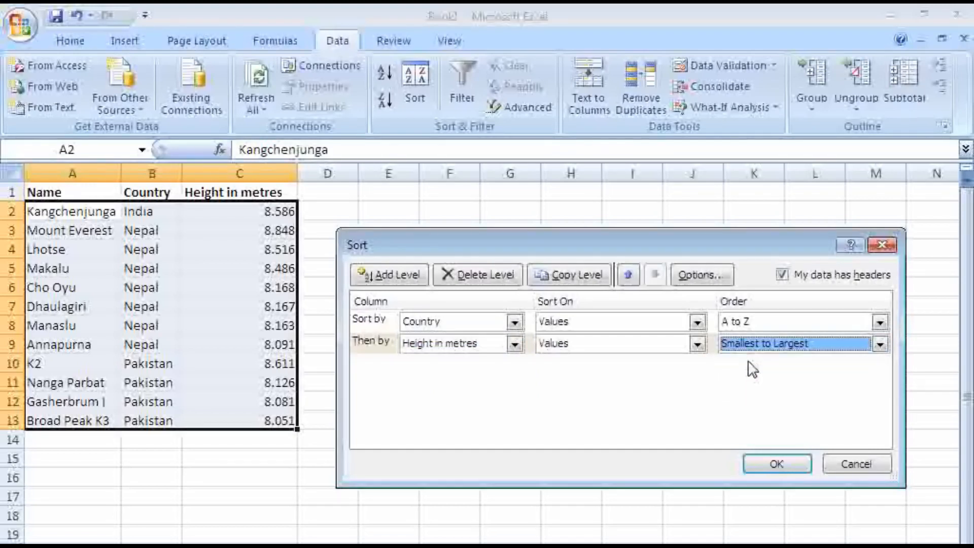
pyautogui.click(764, 466)
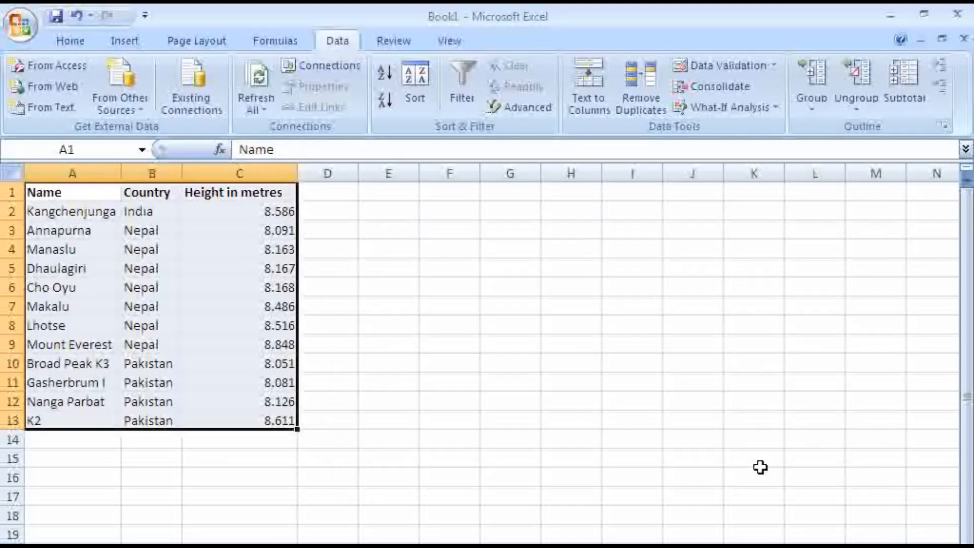
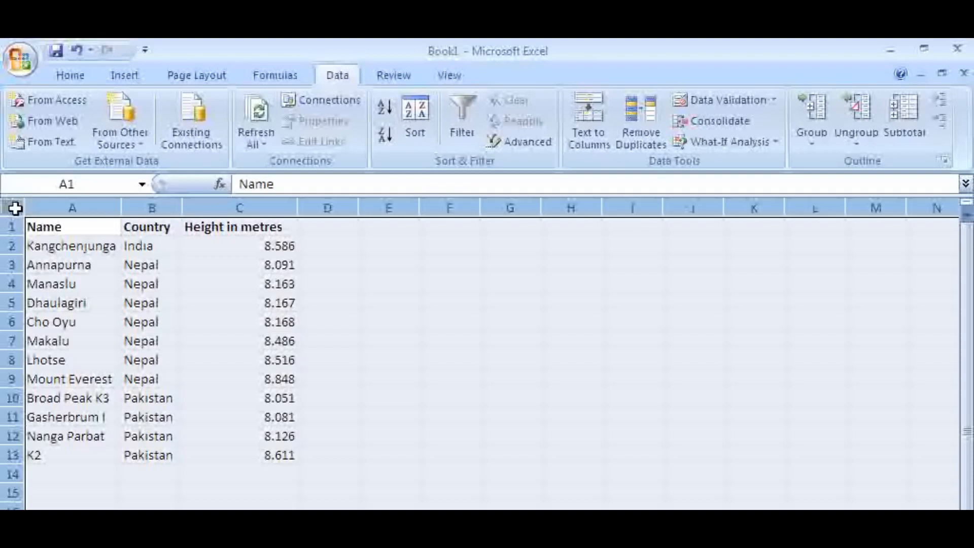
# - Turn on filtering for the table A1:C13 and look over its Name, Country and Height in metres headers
pyautogui.moveTo(57, 226); pyautogui.dragTo(276, 455)
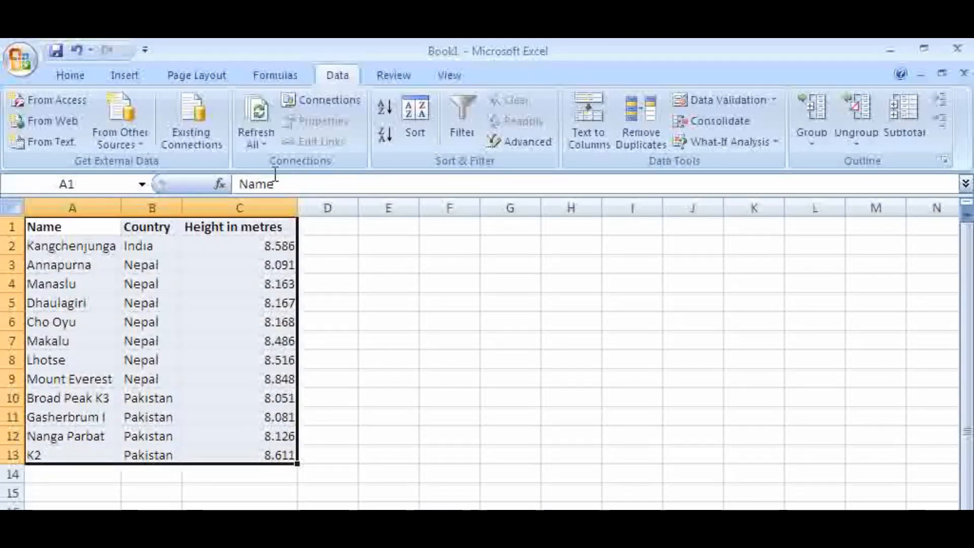
pyautogui.click(457, 132)
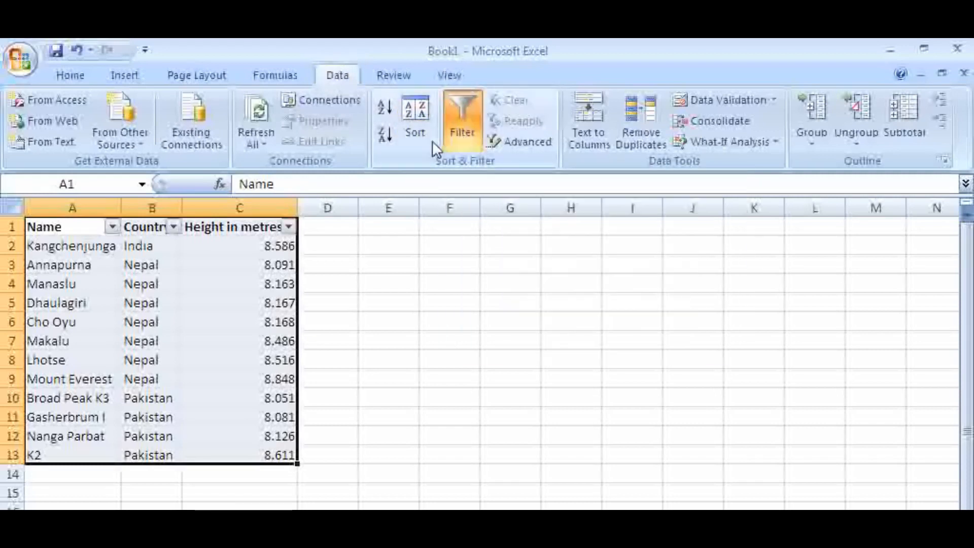
pyautogui.click(87, 263)
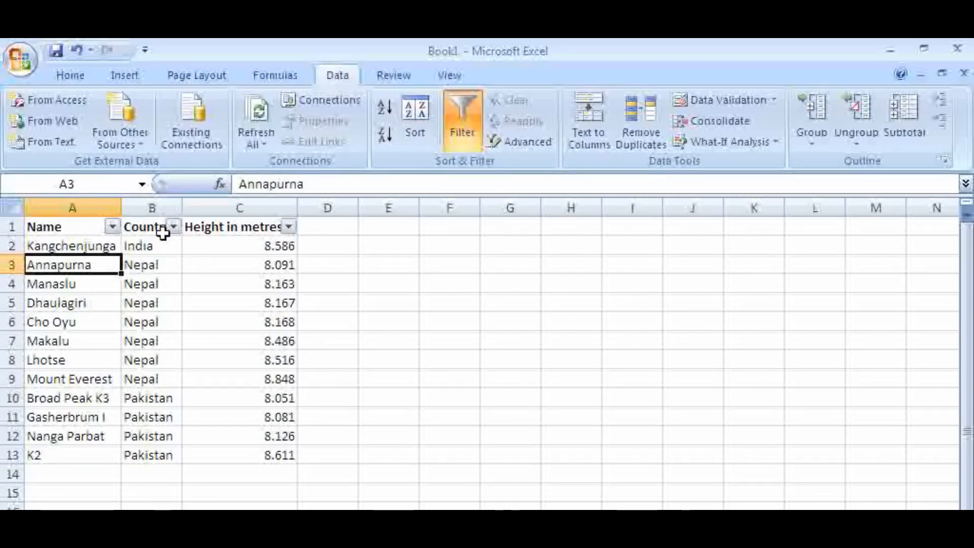
pyautogui.click(62, 230)
pyautogui.click(154, 225)
pyautogui.click(230, 232)
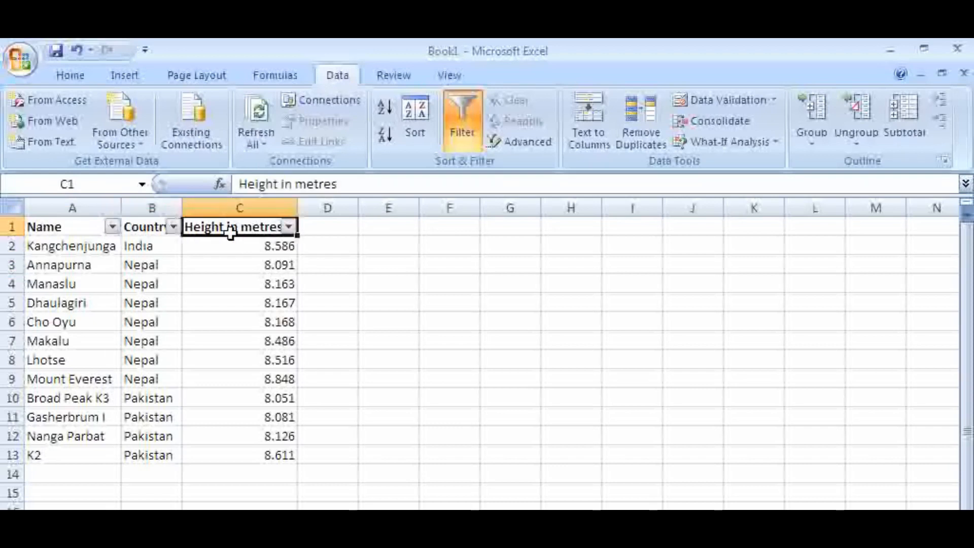
pyautogui.click(214, 337)
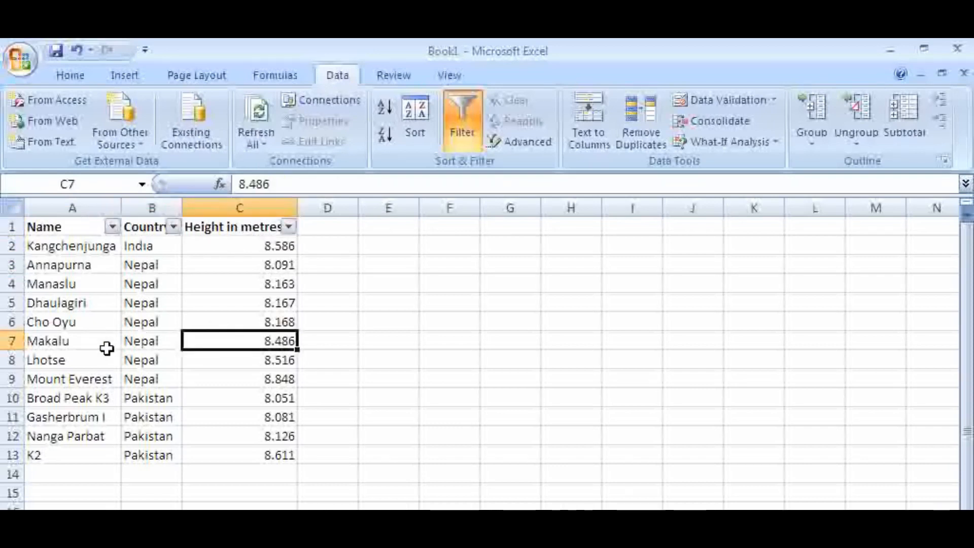
# - Filter the Country column to show only Nepal and look over the filtered rows
pyautogui.click(171, 226)
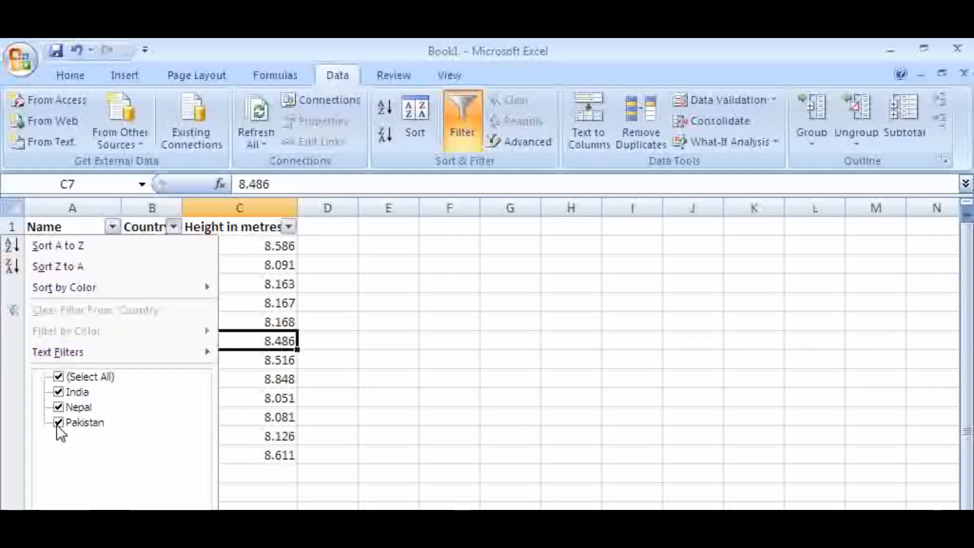
pyautogui.click(57, 376)
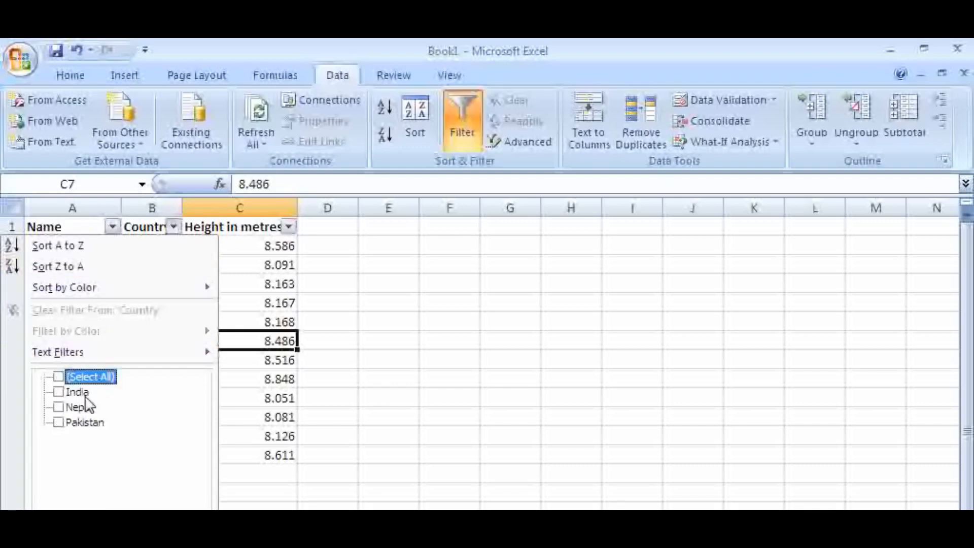
pyautogui.click(62, 403)
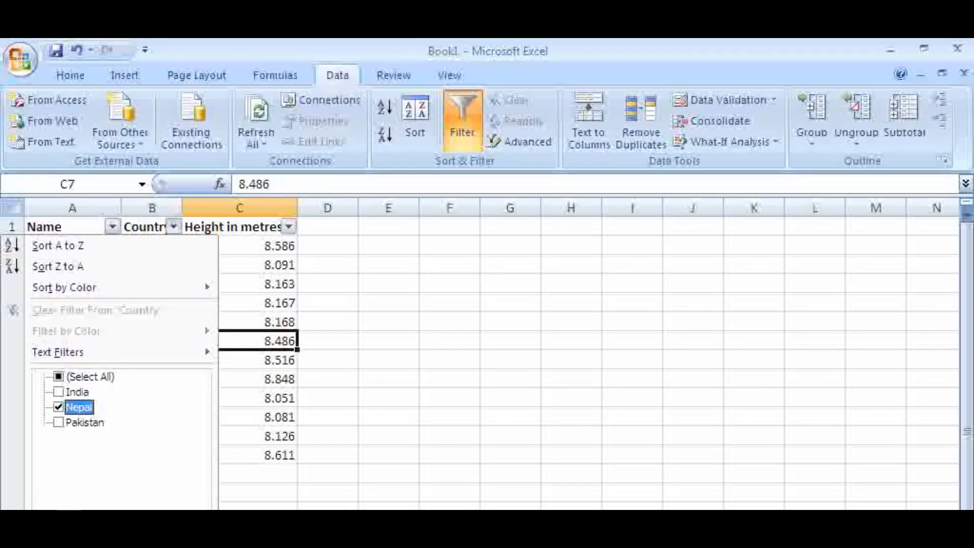
pyautogui.press('Return')
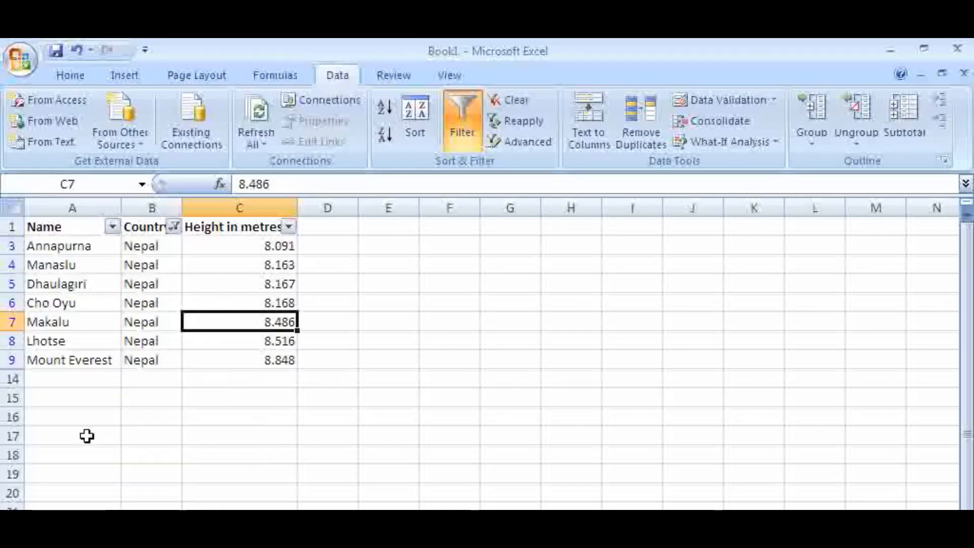
pyautogui.moveTo(57, 249); pyautogui.dragTo(250, 359)
pyautogui.click(230, 417)
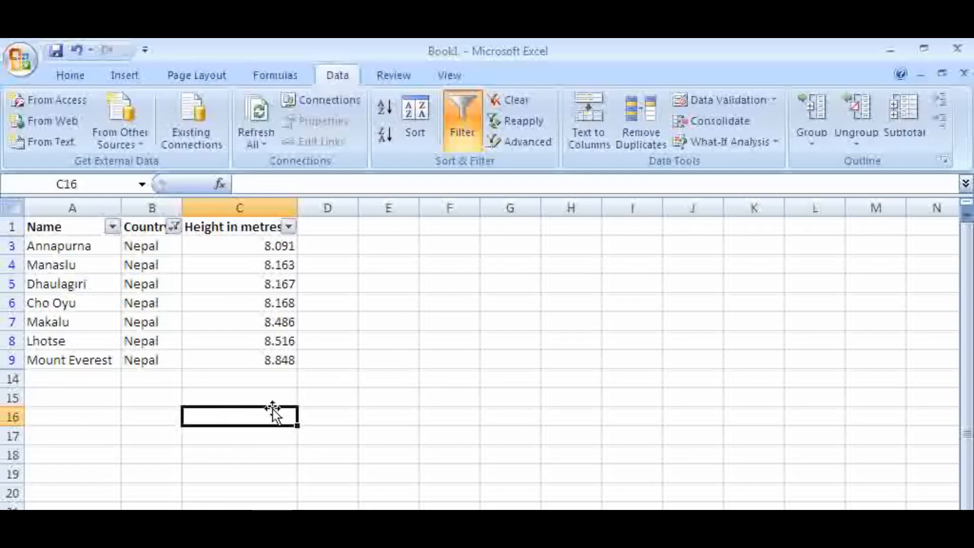
# - Change the Country filter to show only Pakistan instead of Nepal
pyautogui.click(173, 226)
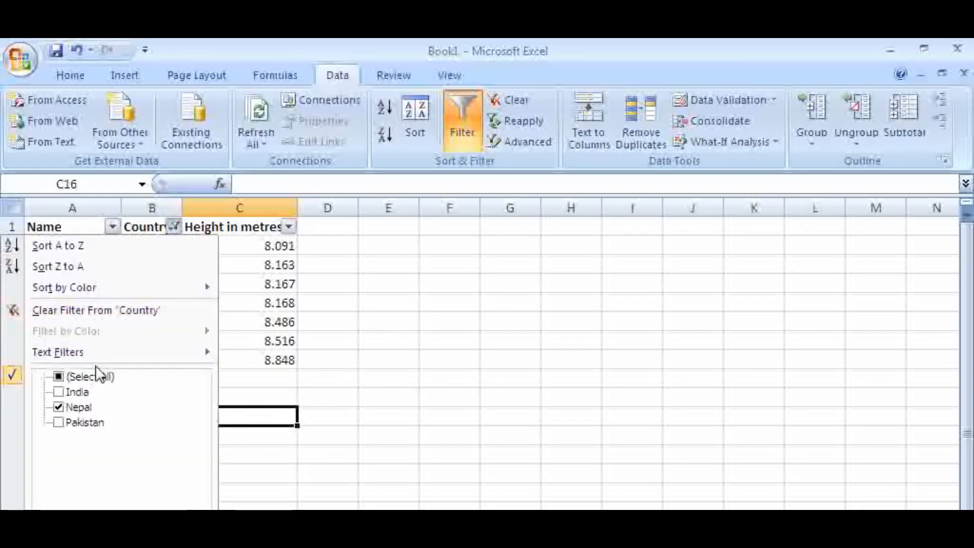
pyautogui.click(56, 406)
pyautogui.click(58, 422)
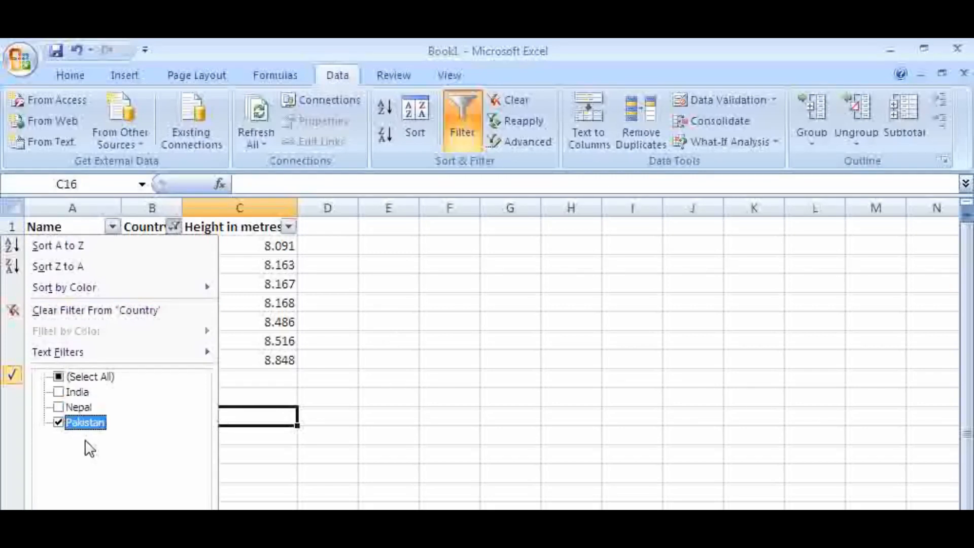
pyautogui.press('Return')
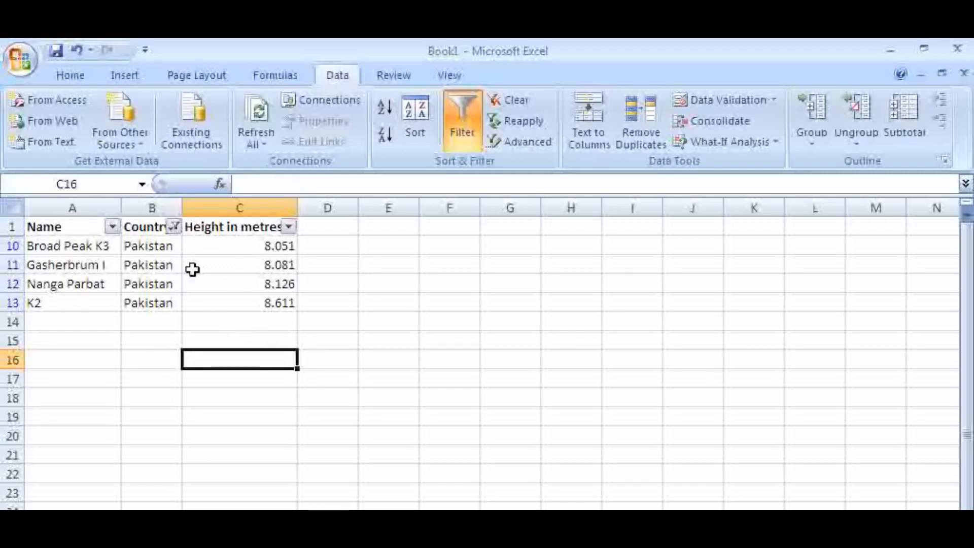
# - Show all countries again by reselecting every value in the Country filter
pyautogui.moveTo(174, 226)
pyautogui.click(177, 227)
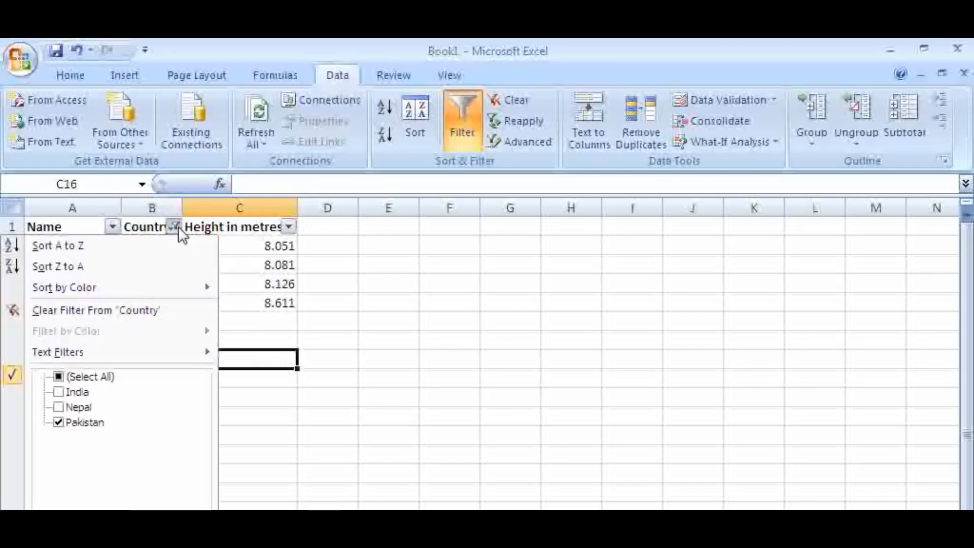
pyautogui.click(58, 376)
pyautogui.click(76, 504)
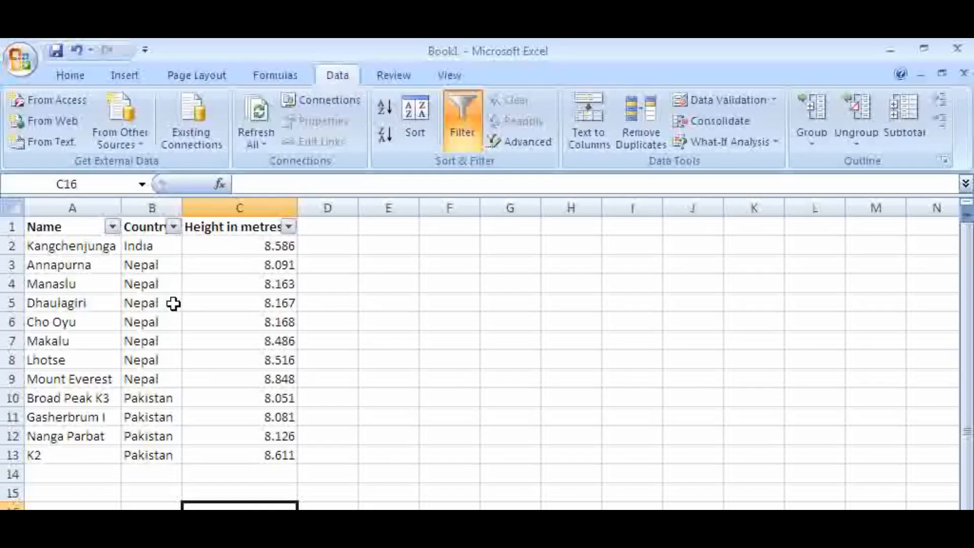
# - Filter the Country column to show only India
pyautogui.click(173, 227)
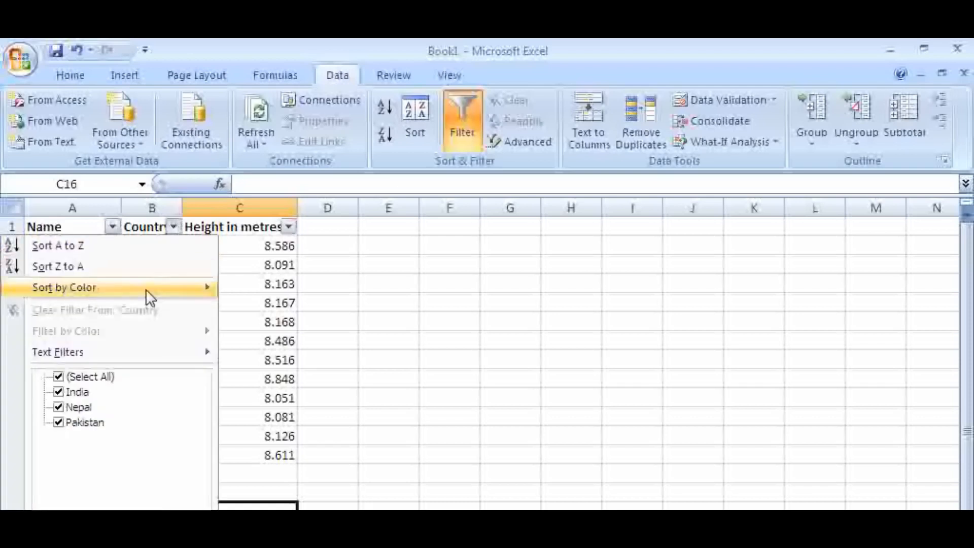
pyautogui.click(59, 376)
pyautogui.click(58, 392)
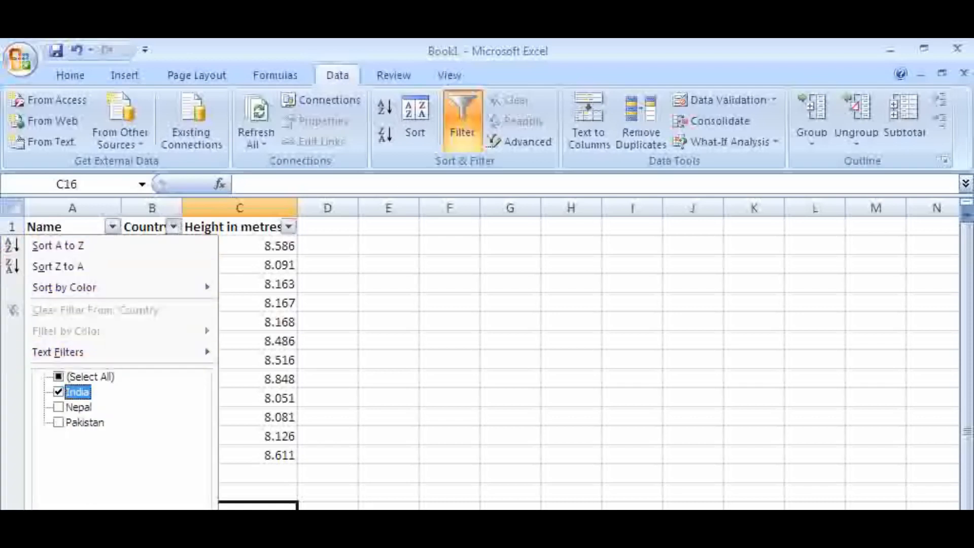
pyautogui.press('Return')
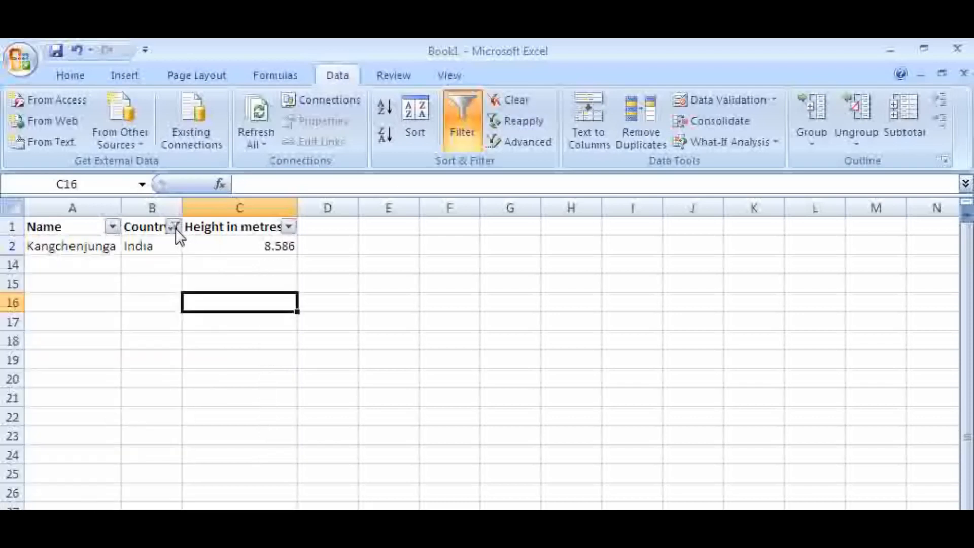
# - Show all countries again by reselecting every value in the Country filter
pyautogui.moveTo(176, 229)
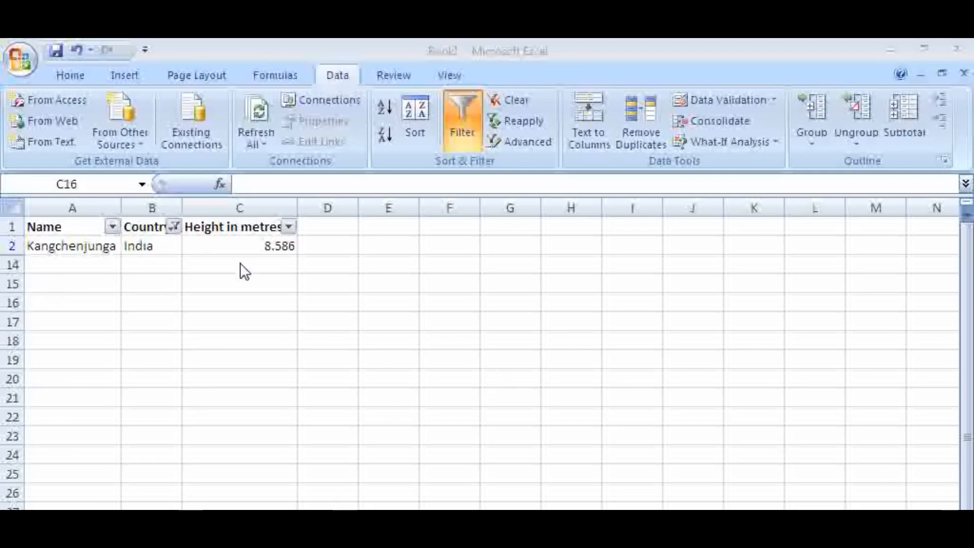
pyautogui.click(173, 225)
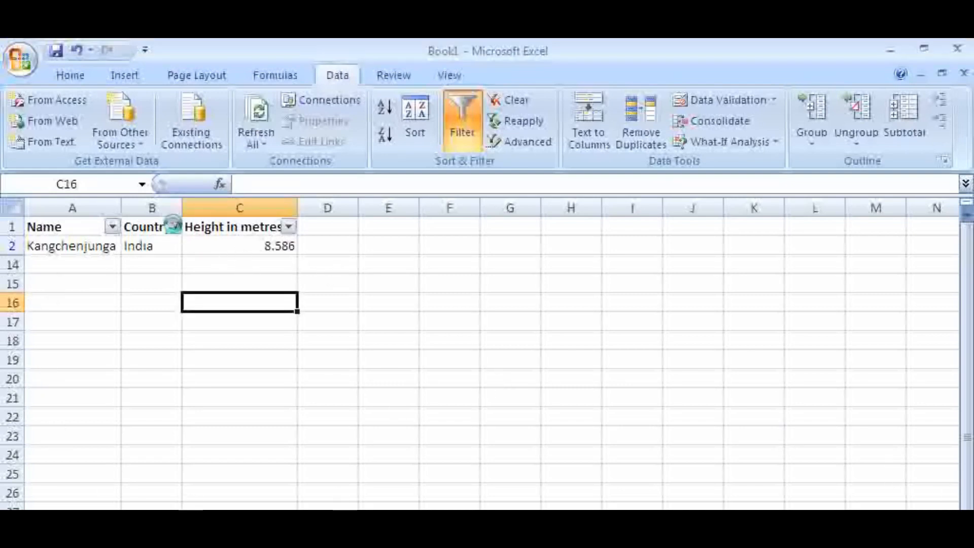
pyautogui.click(58, 376)
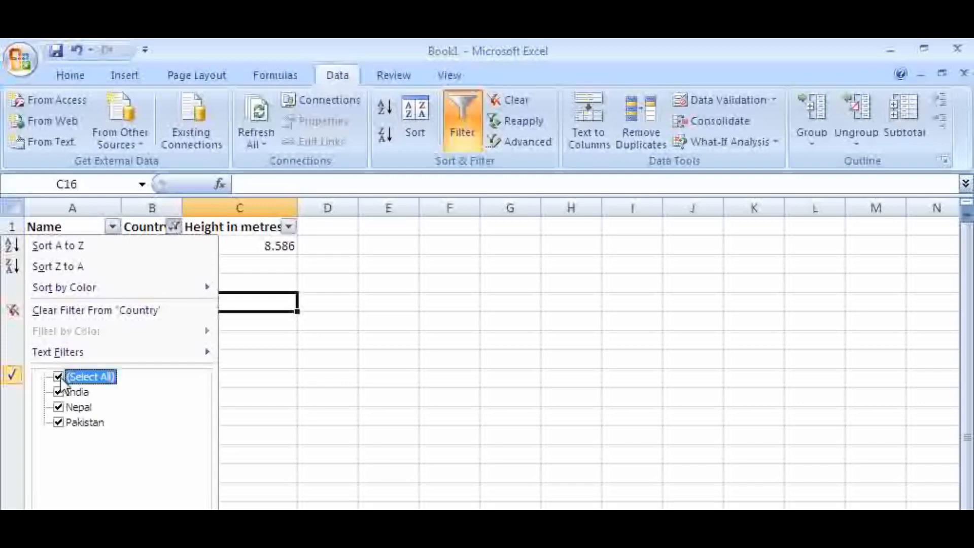
pyautogui.press('Return')
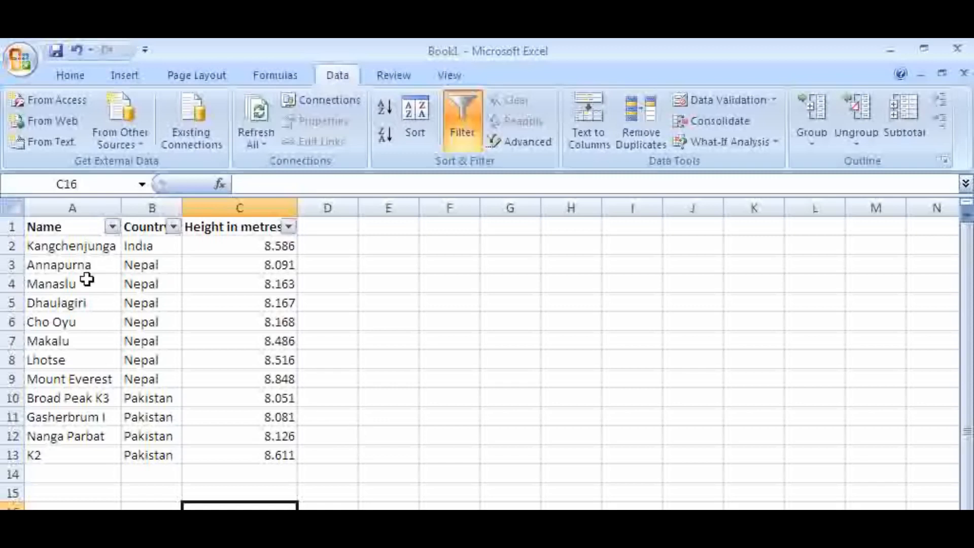
# - Apply a custom text filter to the Country column showing rows where it equals Nepal or equals India
pyautogui.click(174, 226)
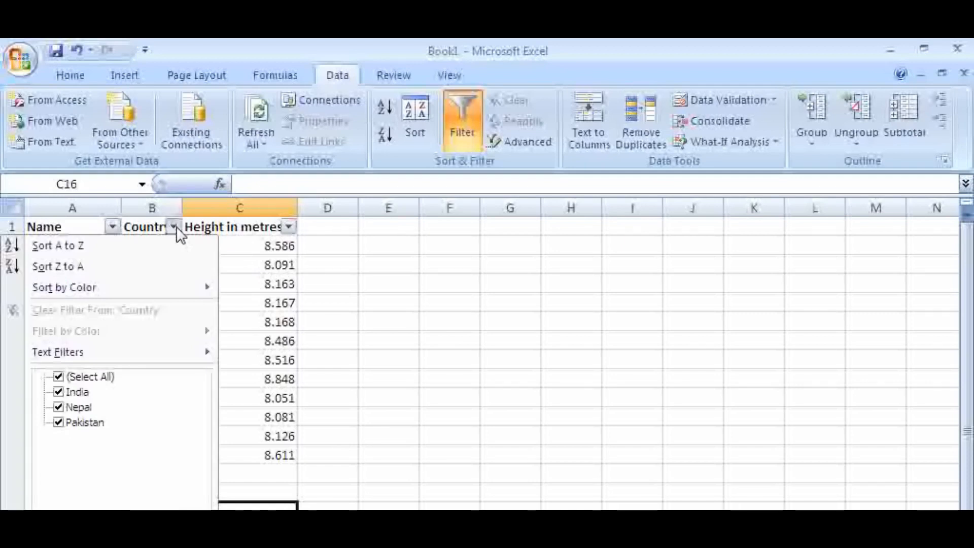
pyautogui.moveTo(53, 352)
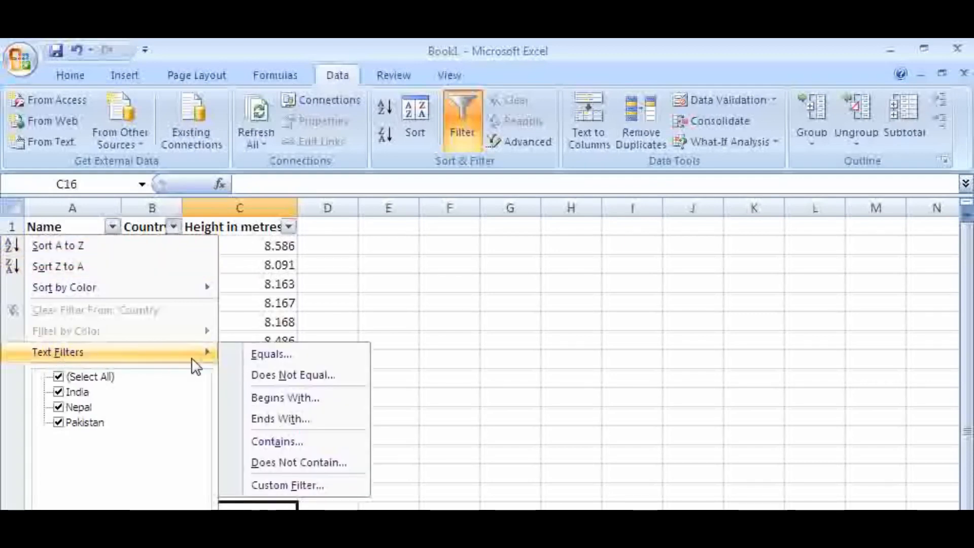
pyautogui.click(287, 486)
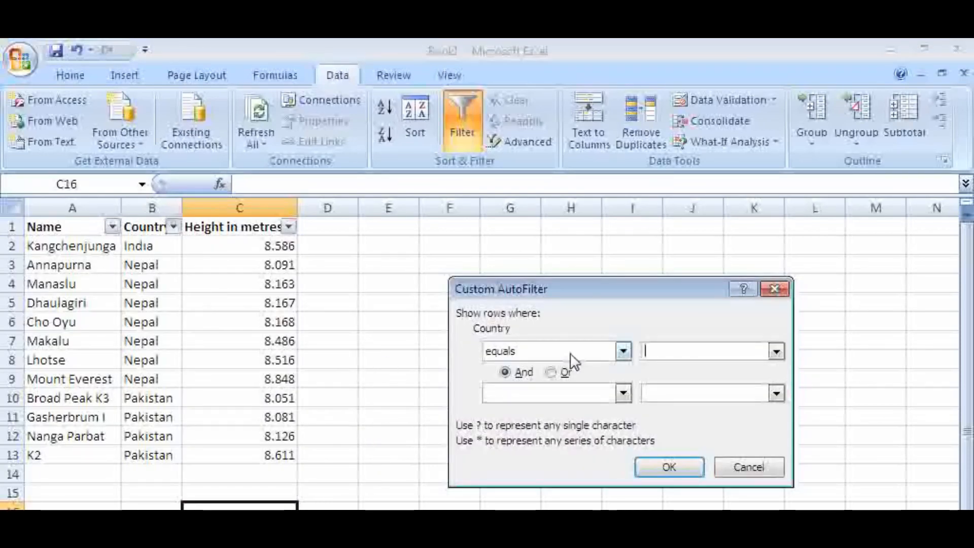
pyautogui.click(776, 351)
pyautogui.click(713, 379)
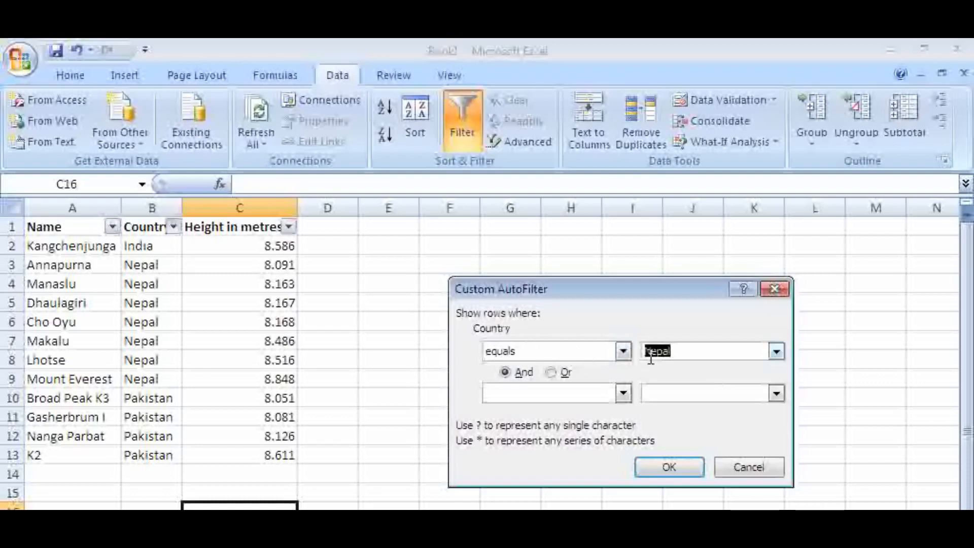
pyautogui.click(559, 373)
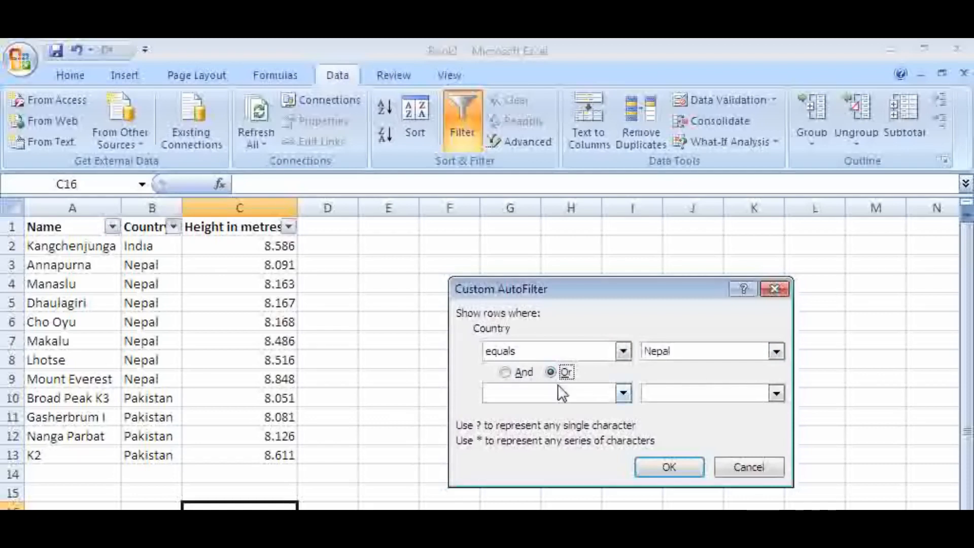
pyautogui.click(558, 390)
pyautogui.click(538, 421)
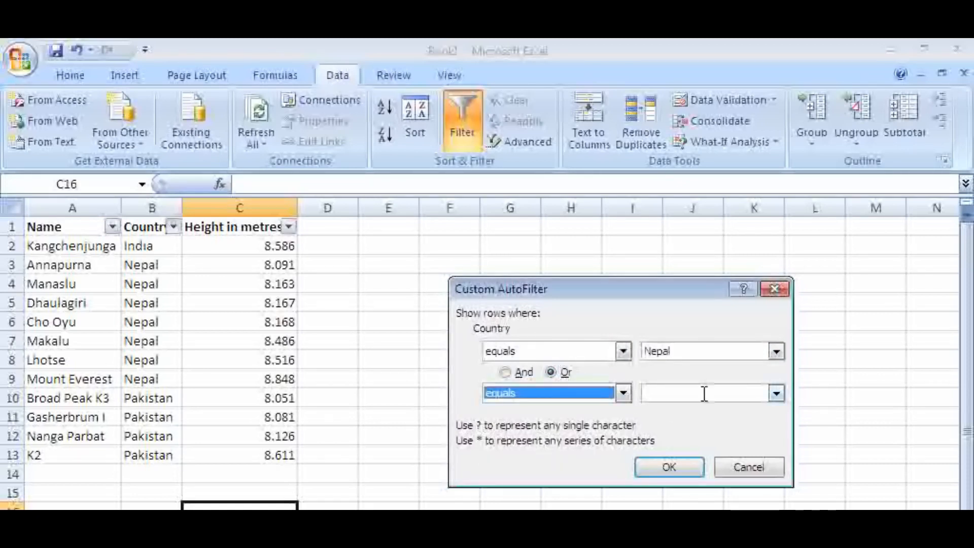
pyautogui.click(775, 394)
pyautogui.click(719, 403)
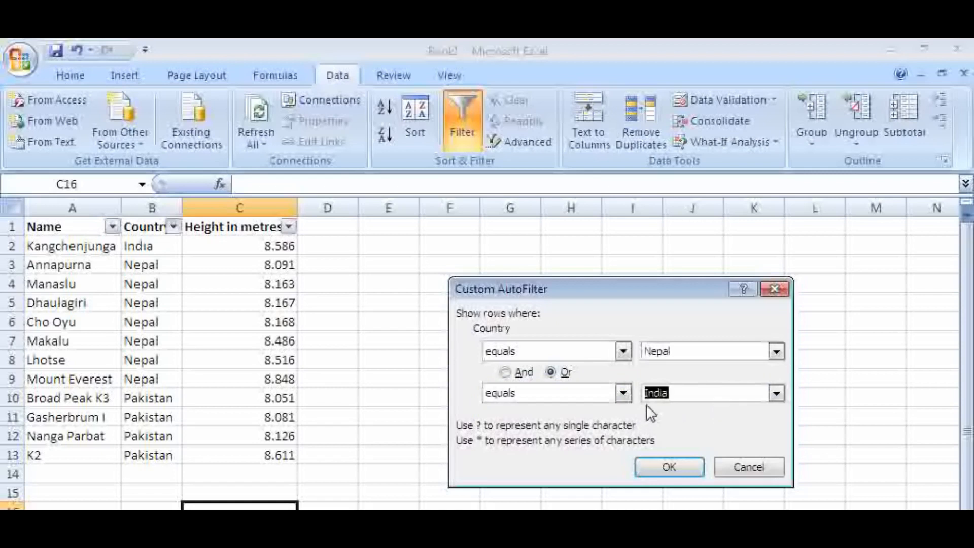
pyautogui.click(654, 466)
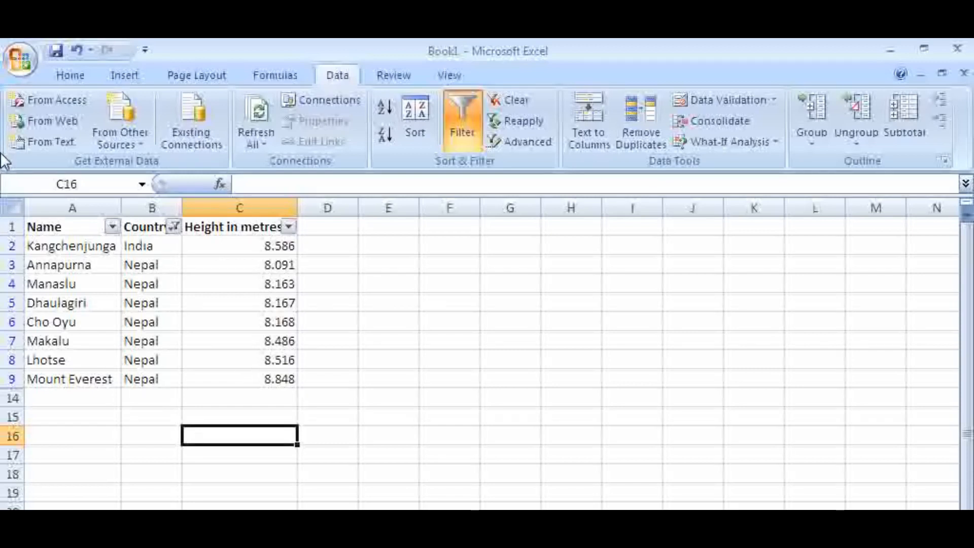
# - Review the custom AutoFilter criteria for the Country column and close the dialog without changing them
pyautogui.click(174, 227)
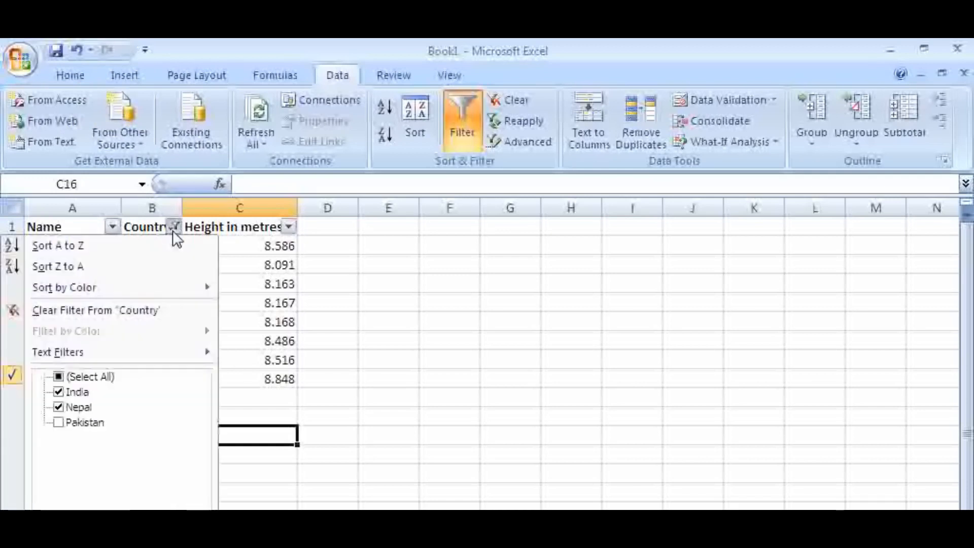
pyautogui.moveTo(64, 355)
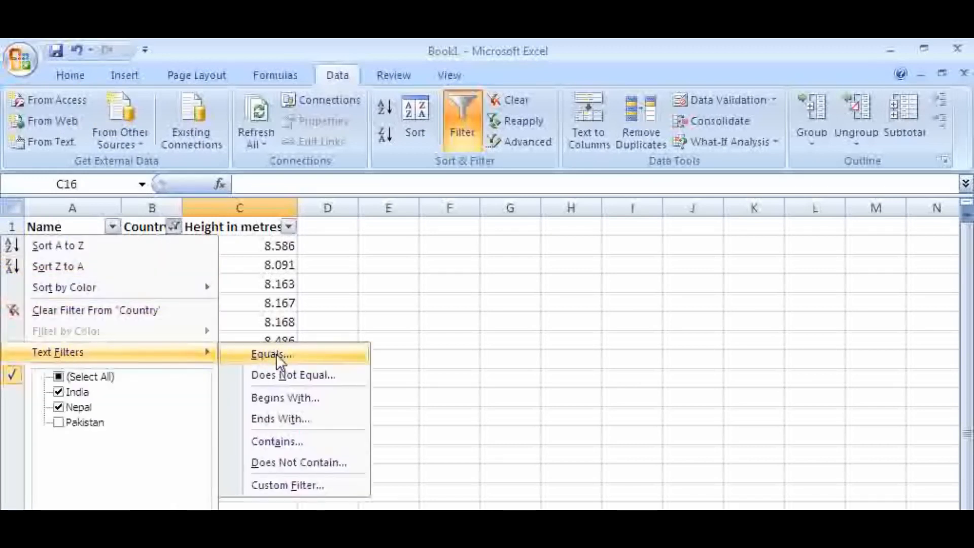
pyautogui.click(260, 485)
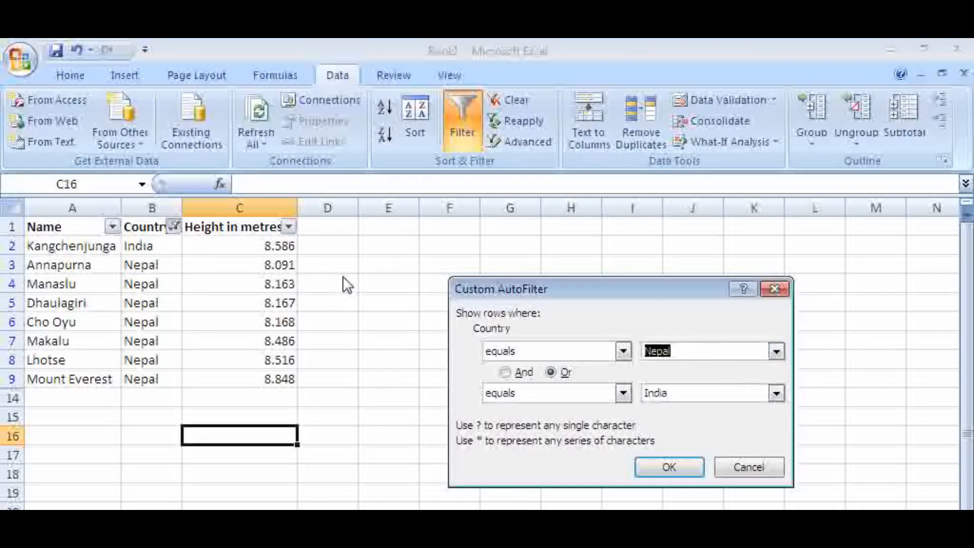
pyautogui.click(776, 289)
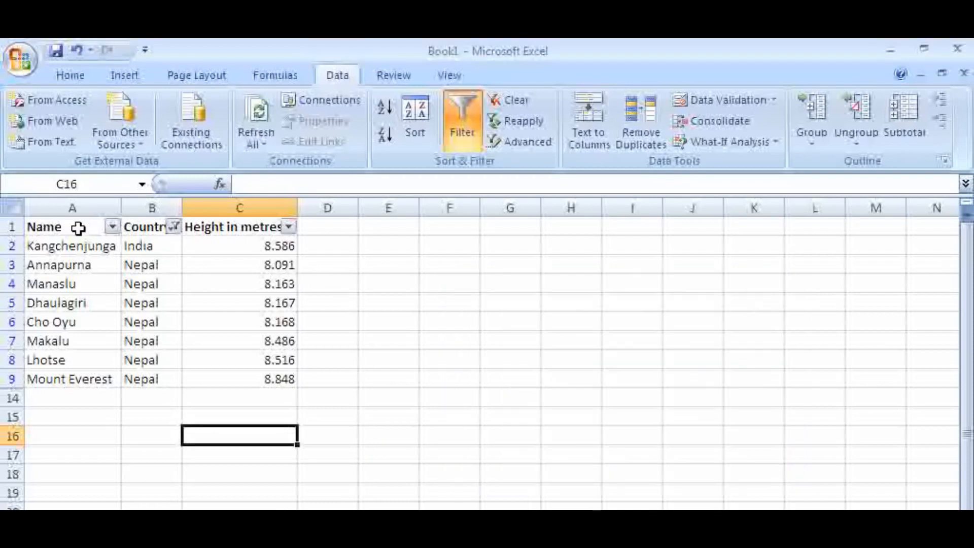
# - Reselect all values in the Country filter to show every mountain again
pyautogui.click(172, 227)
pyautogui.click(58, 376)
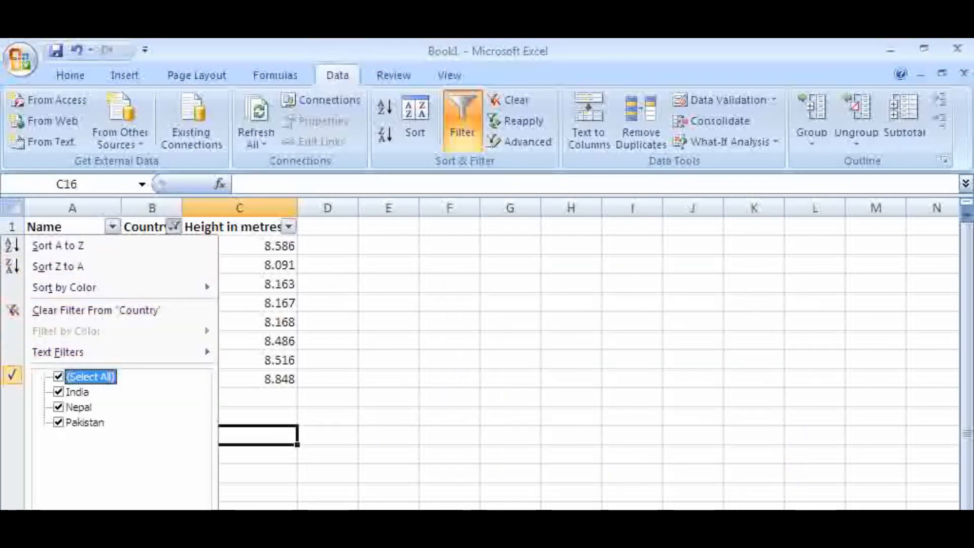
pyautogui.press('Return')
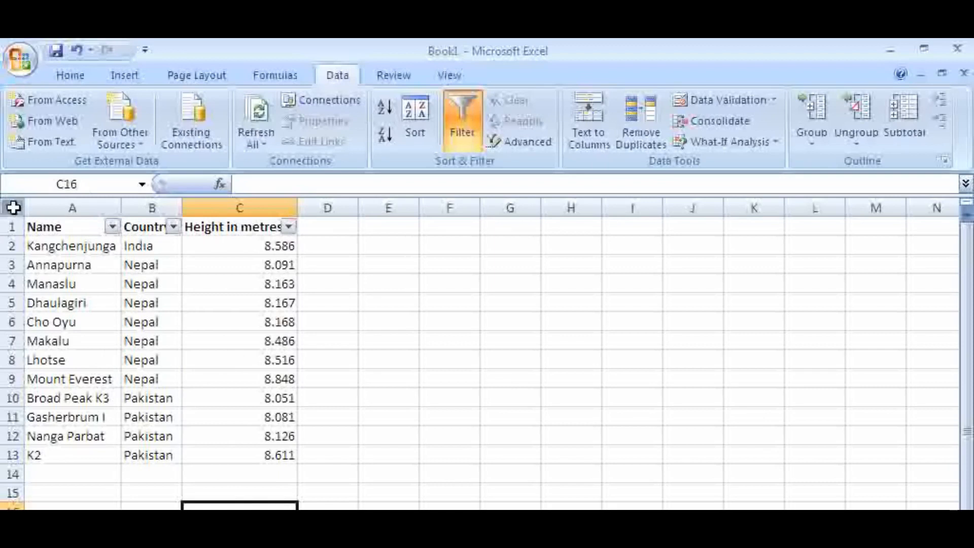
# - Turn off filtering for the whole peaks table, A1:C13, and deselect the table
pyautogui.moveTo(26, 225); pyautogui.dragTo(227, 455)
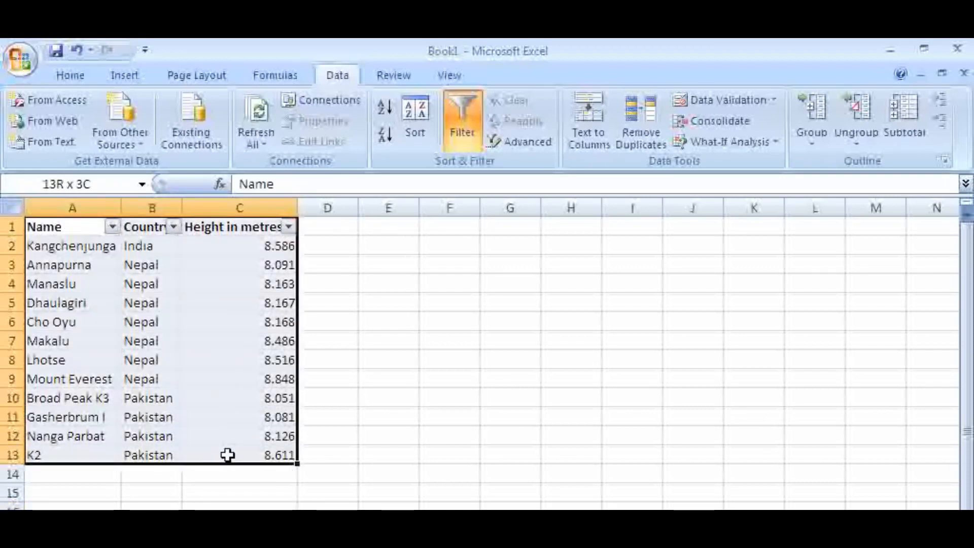
pyautogui.click(463, 122)
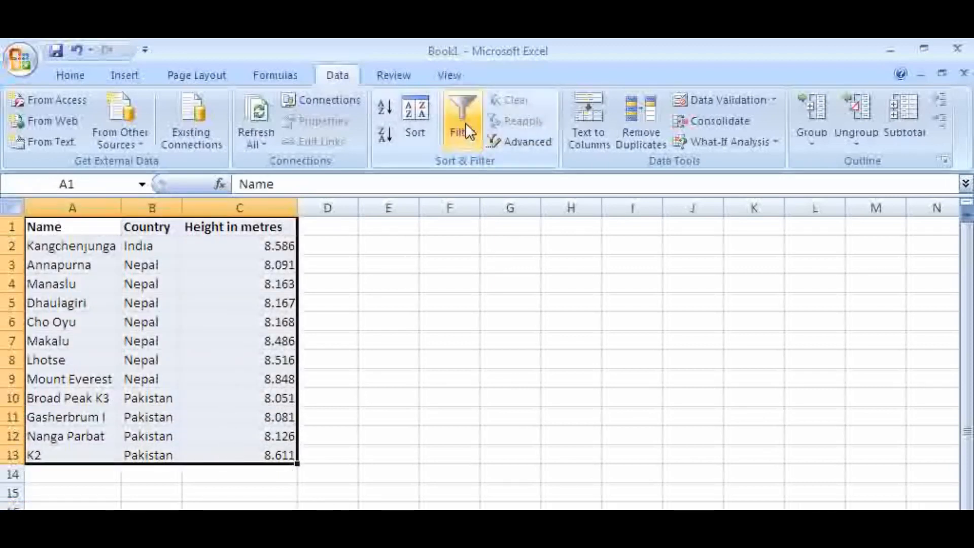
pyautogui.click(394, 356)
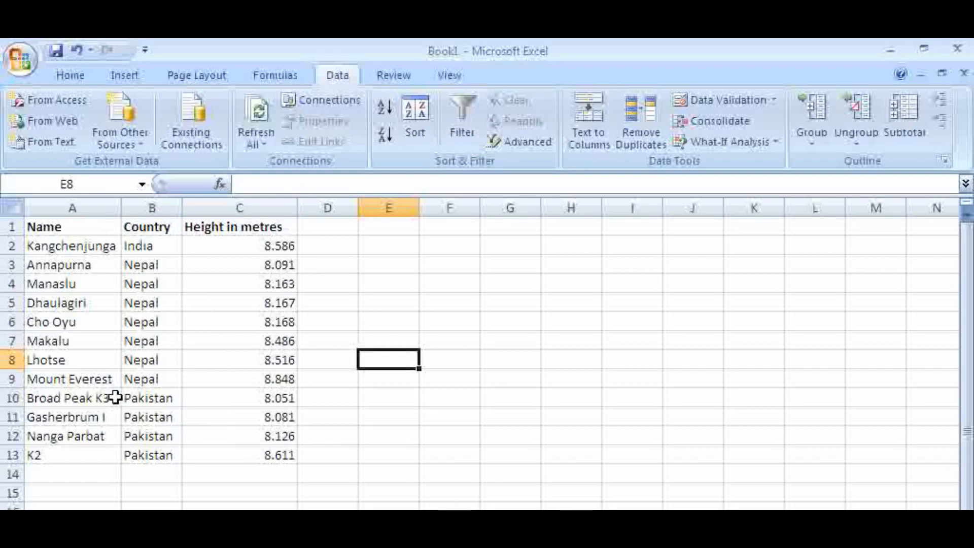
# - View the Advanced Filter options for the peaks table and close the dialog without applying anything
pyautogui.click(520, 142)
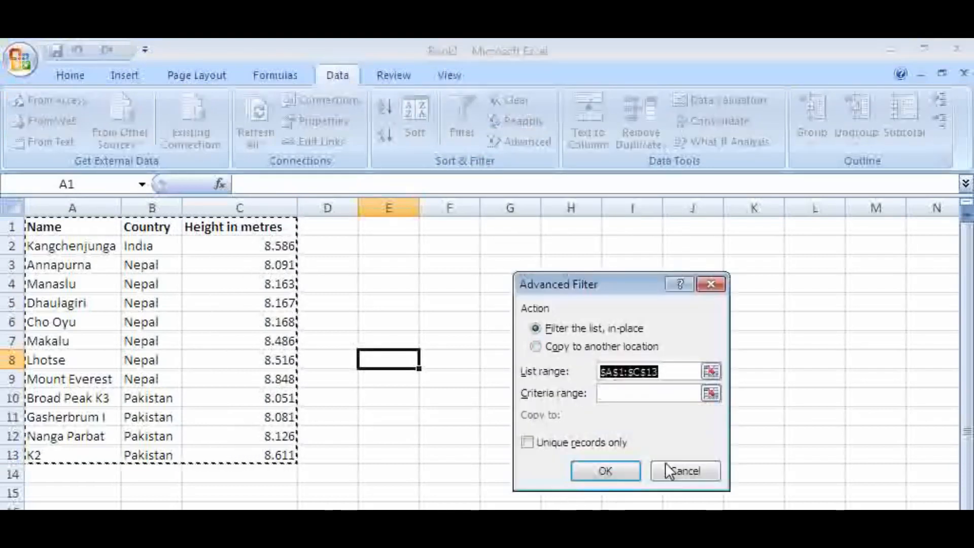
pyautogui.click(720, 285)
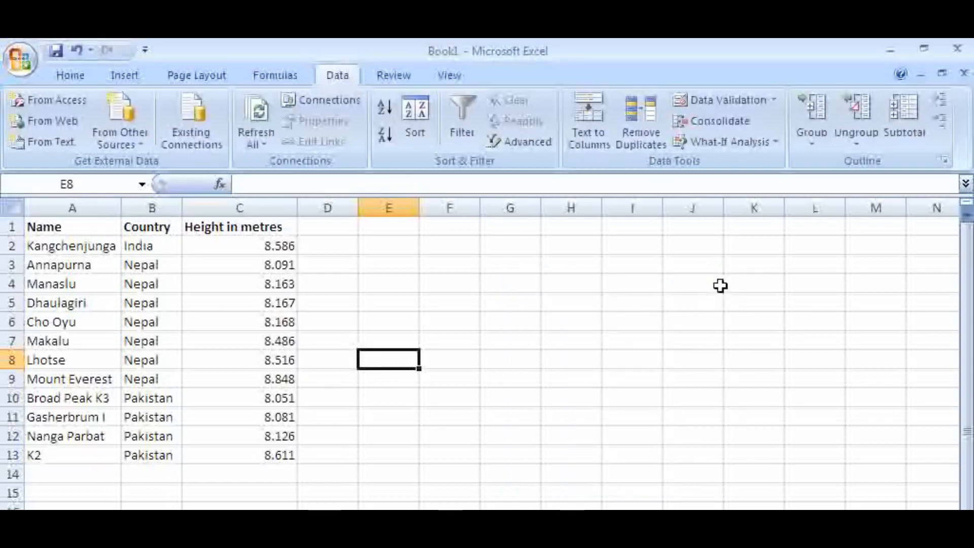